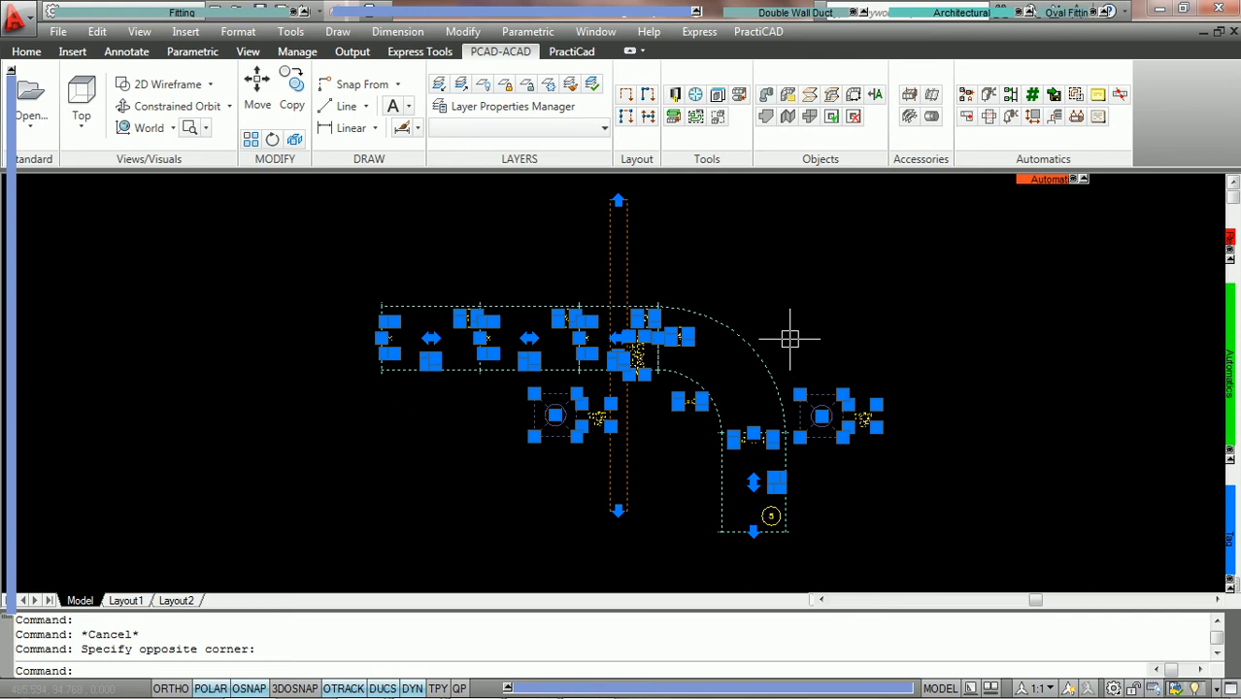
key("Escape")
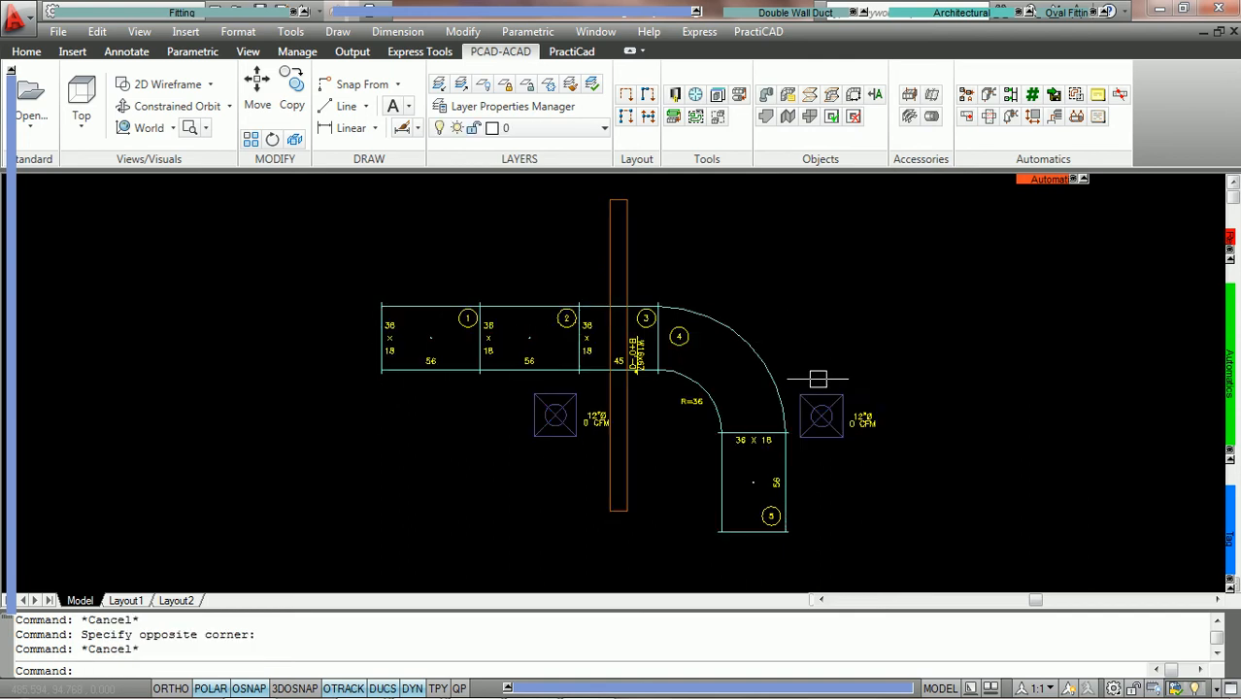
left_click(878, 513)
left_click(377, 303)
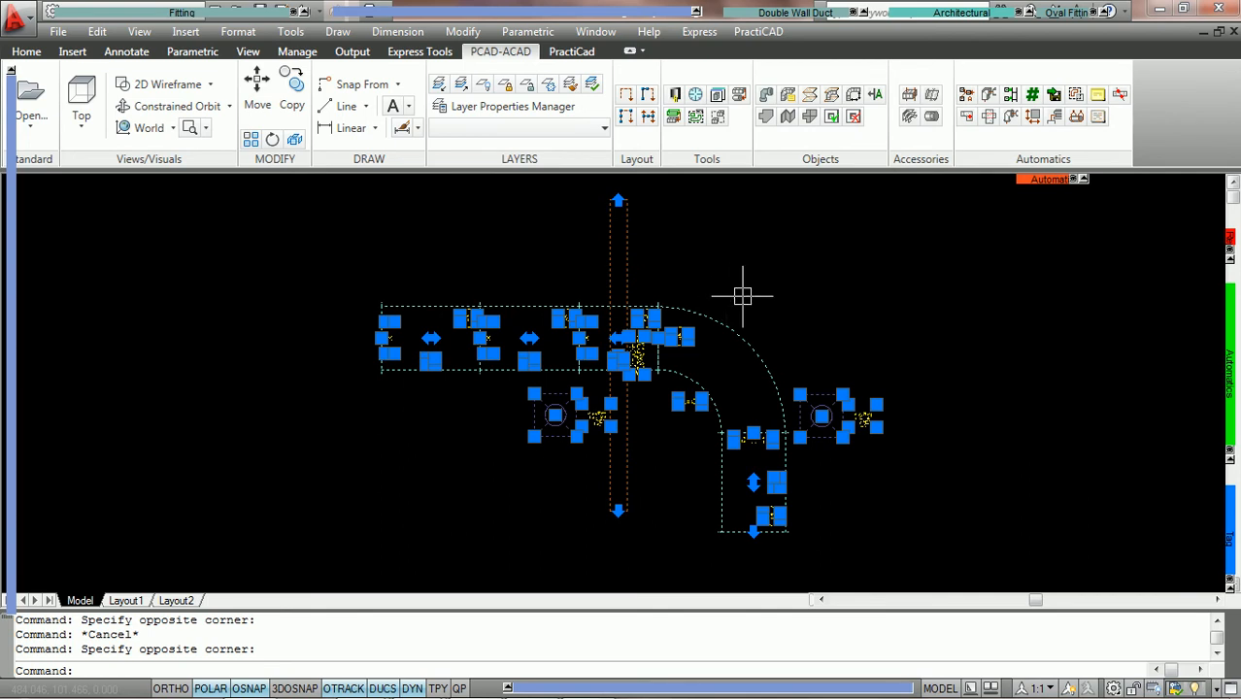
key("Escape")
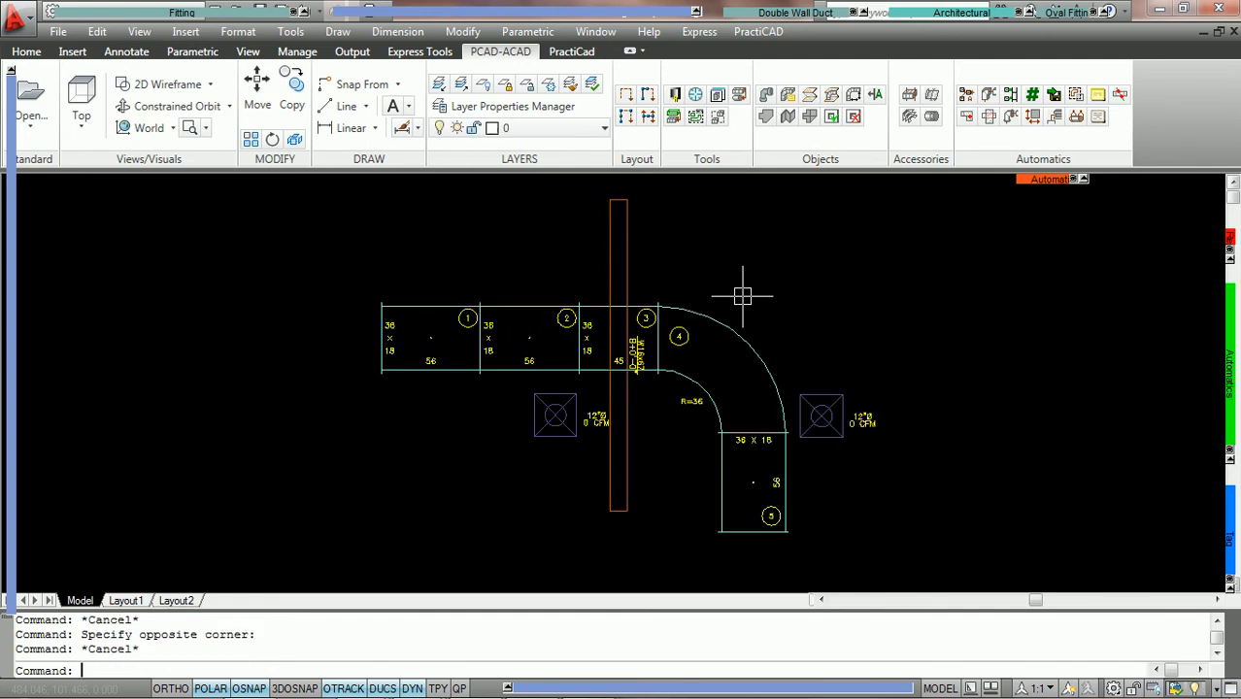
- Open the PractiCAD Libraries in a maximised window and go to the Ultimatics category
left_click(675, 96)
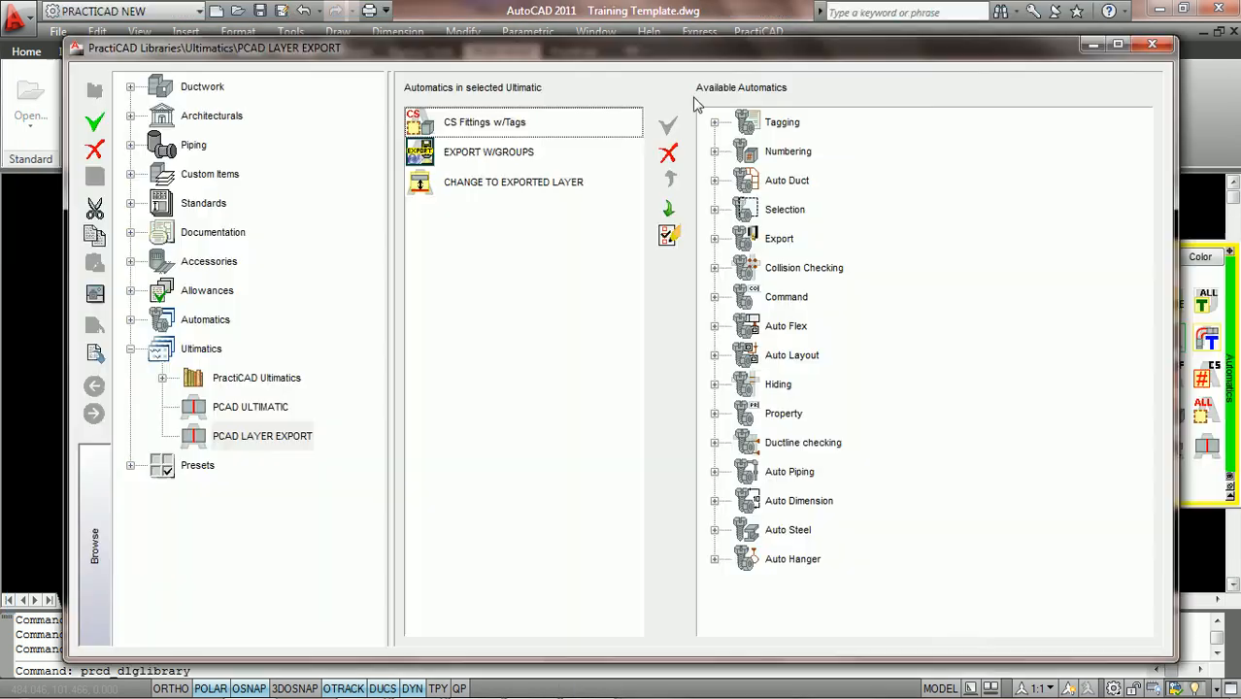
left_click(1118, 44)
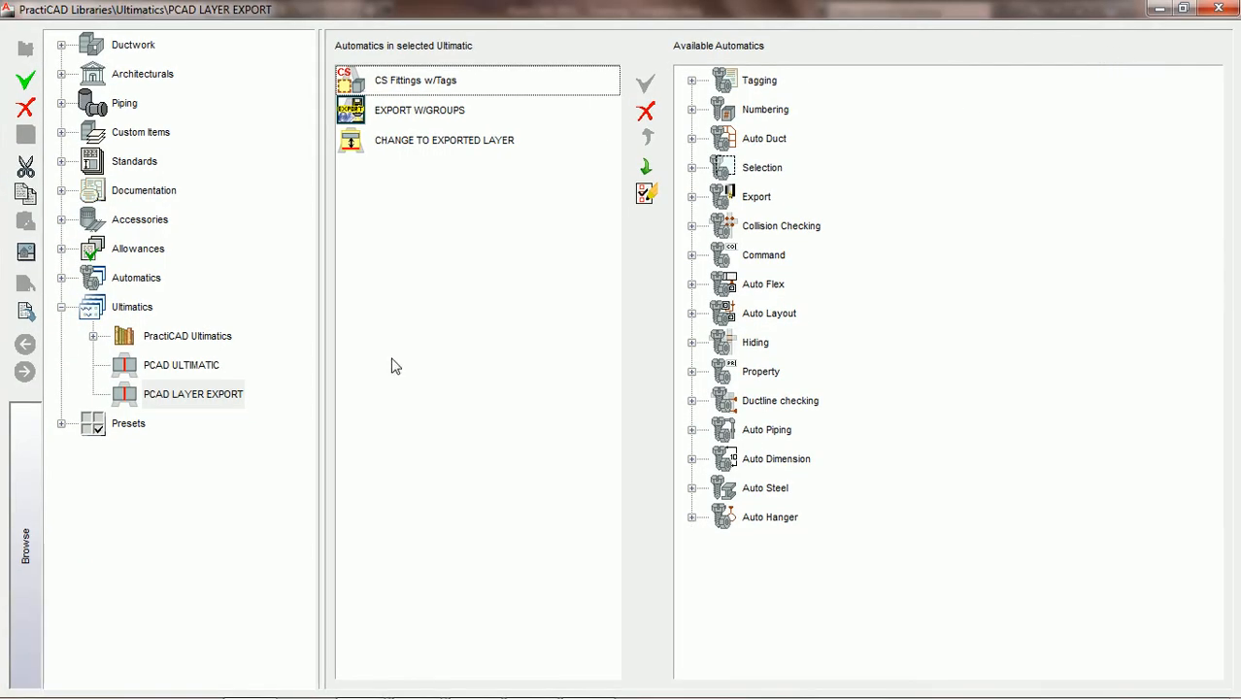
left_click(136, 313)
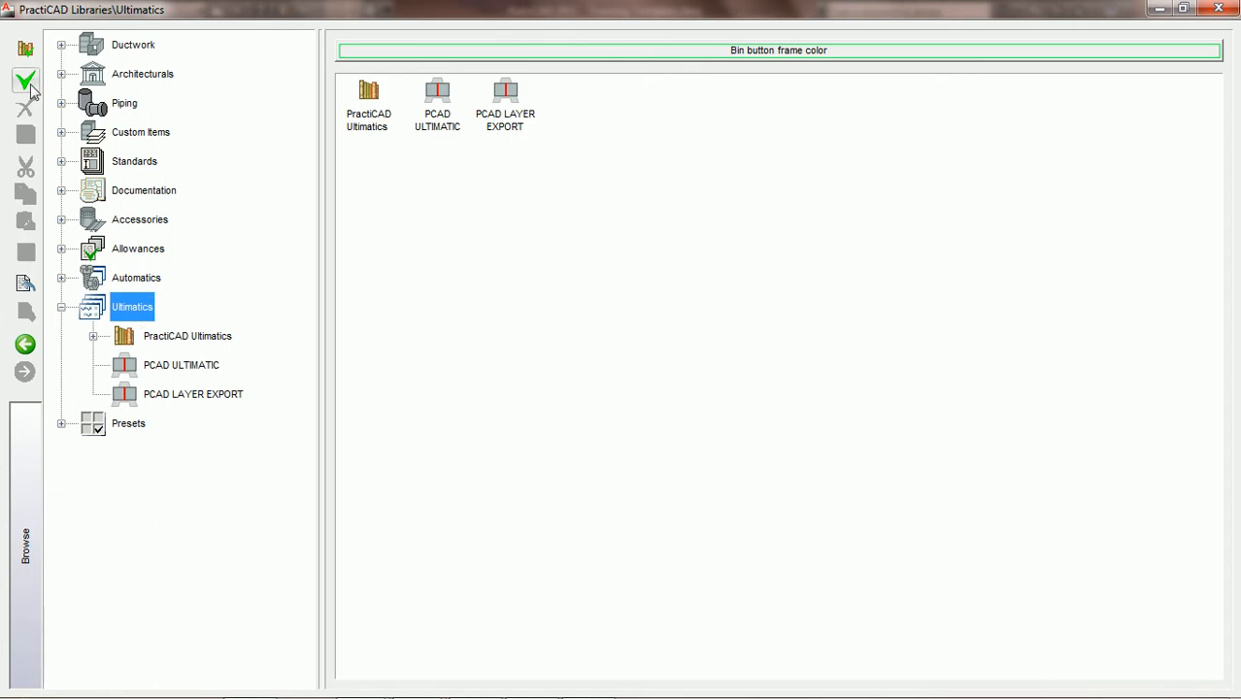
- Create a new ultimatic with the auto_check_ductline.bmp picture and name it PCAD LAYER EXPORT 2
left_click(26, 82)
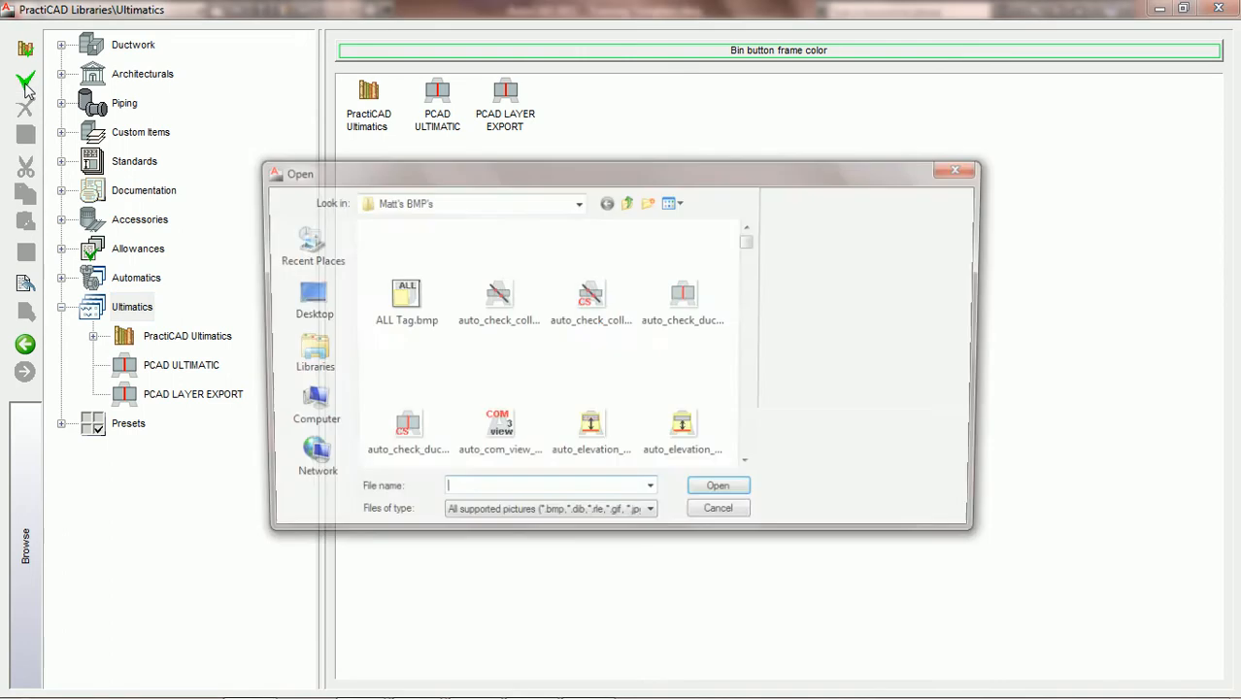
left_click(680, 302)
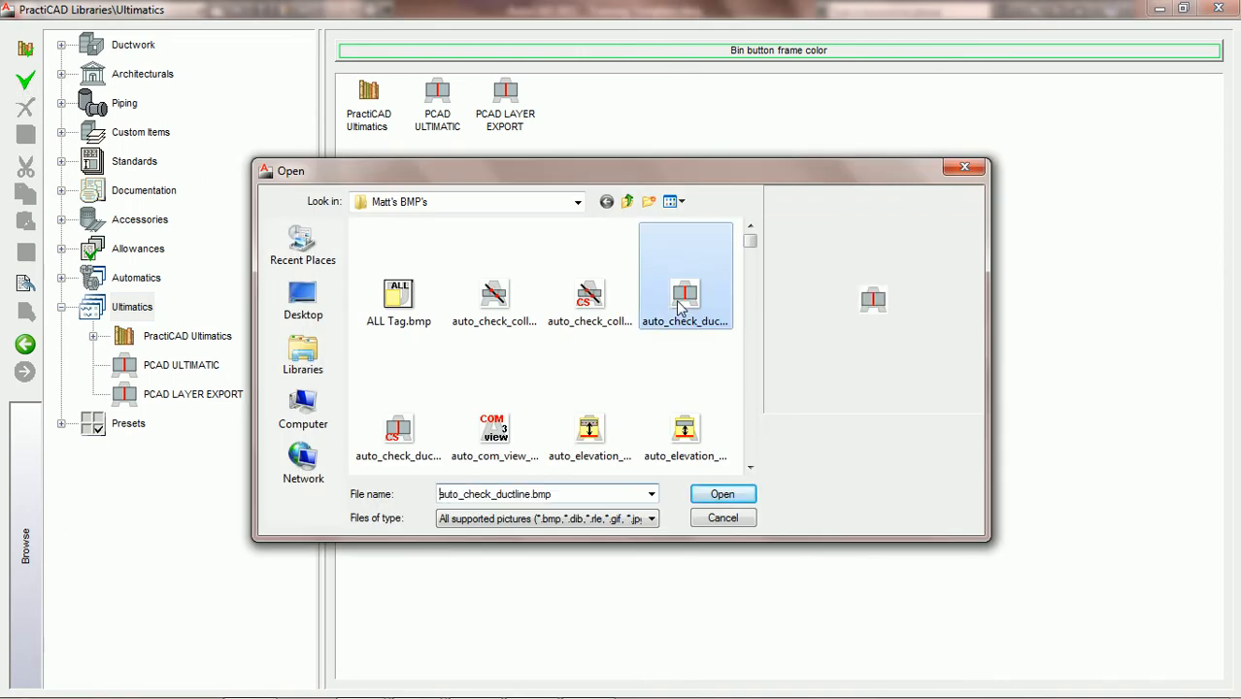
left_click(722, 494)
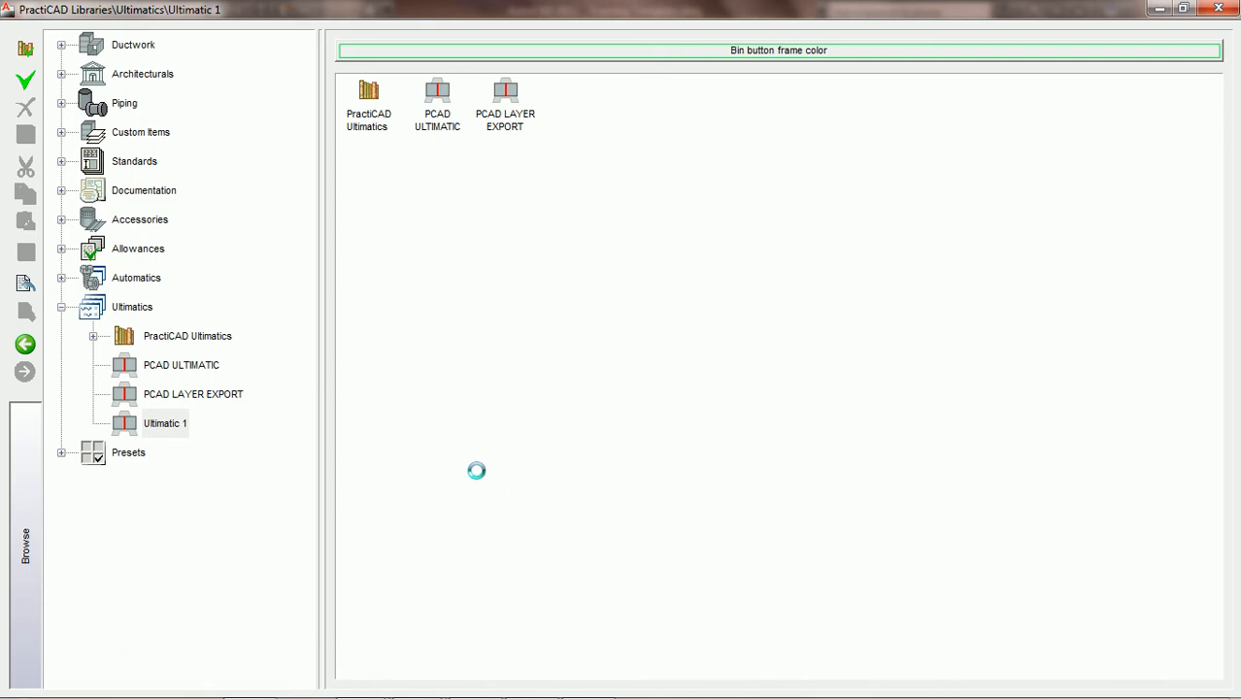
type("PCAD LAYER EXPORT")
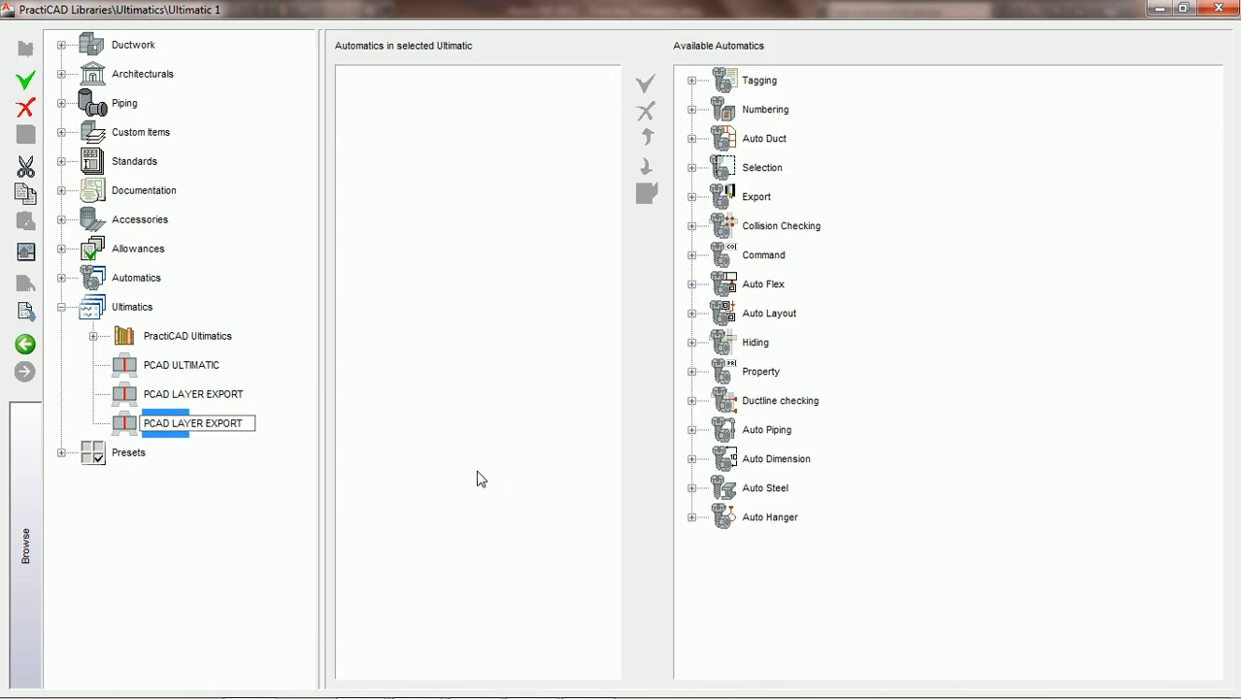
type("2")
key("Return")
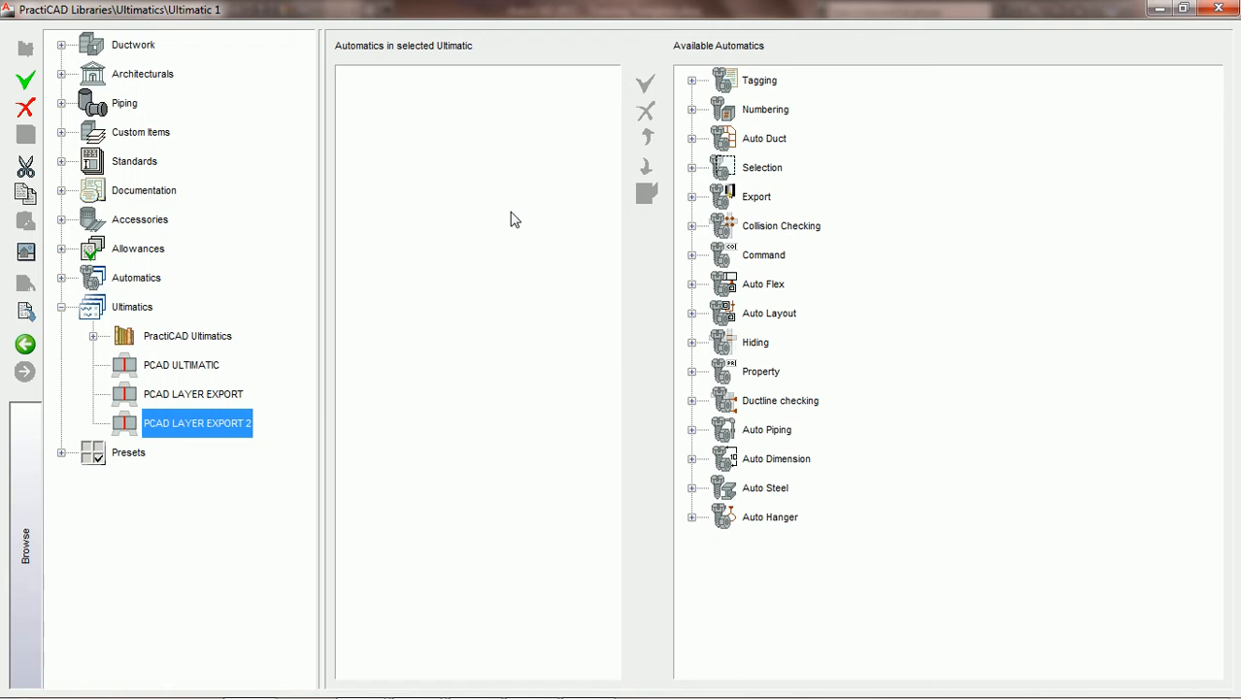
- Add the Select Fittings - CS automatic from the PractiCAD Selection Autos folder to the new ultimatic
left_click(690, 168)
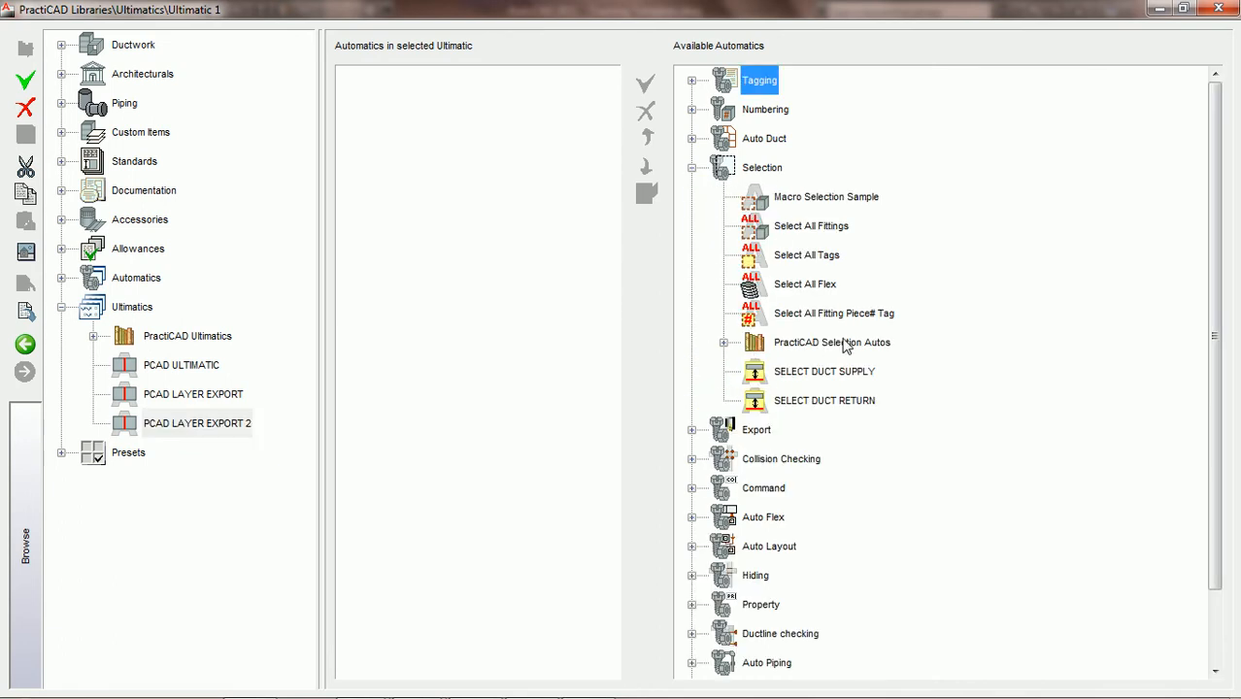
left_click(723, 342)
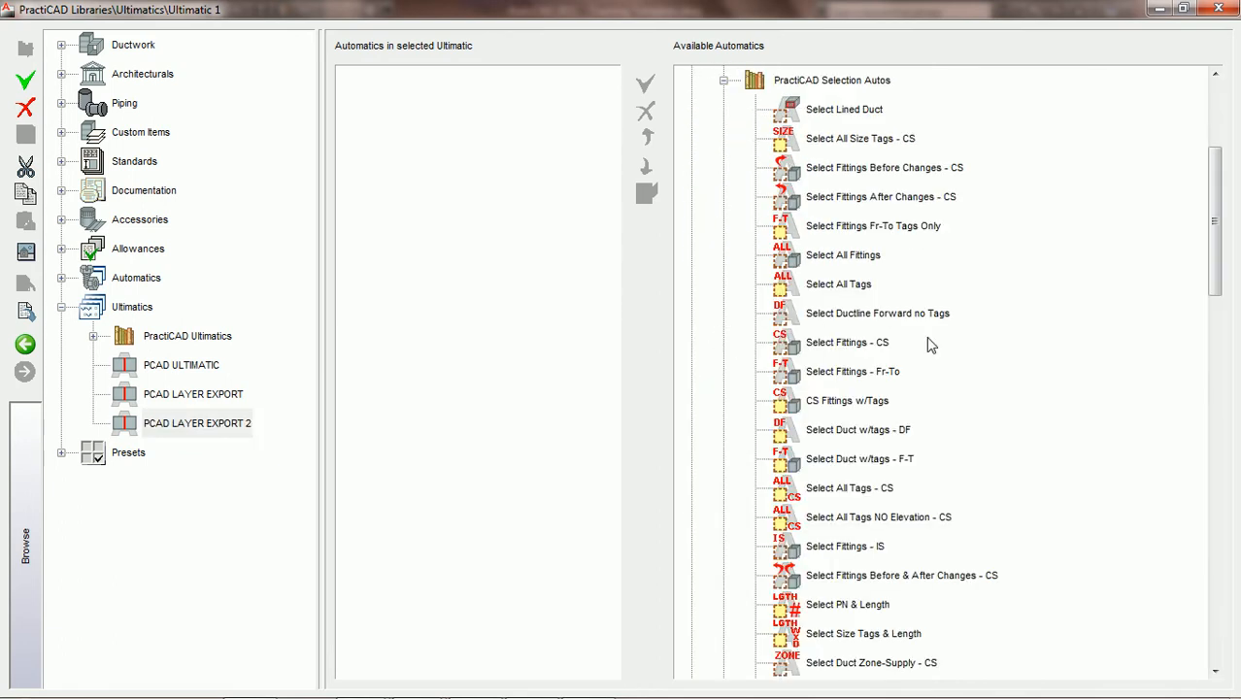
left_click(847, 346)
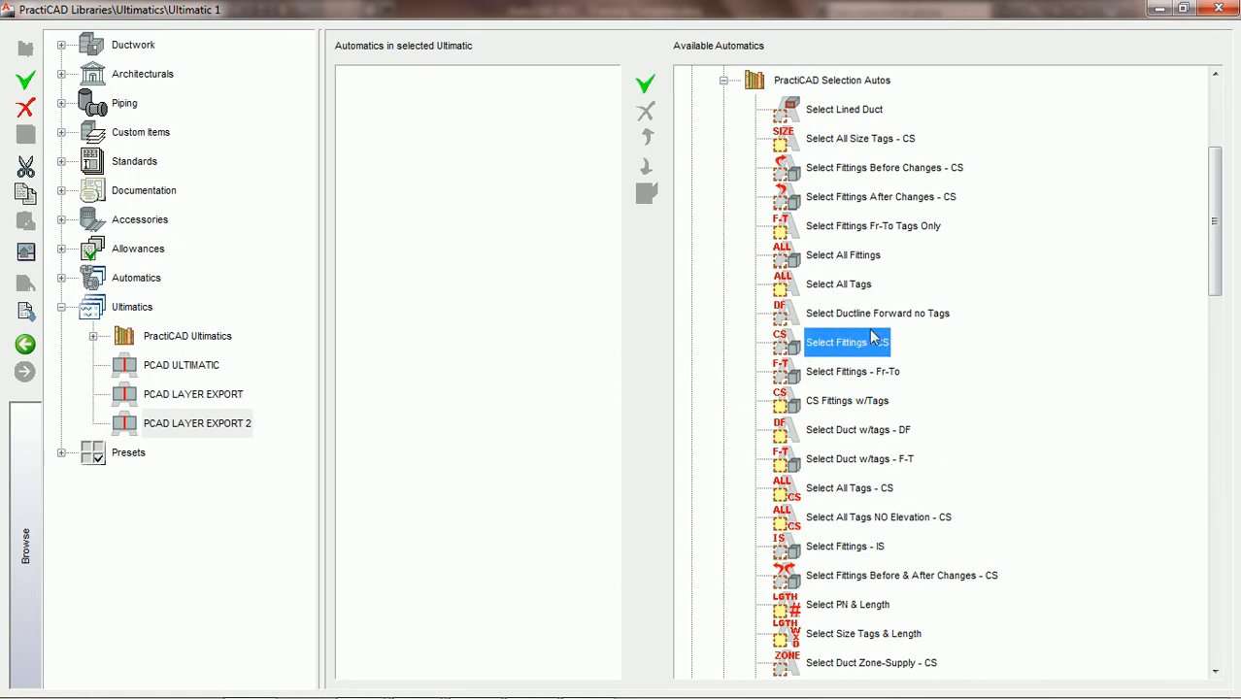
left_click(647, 86)
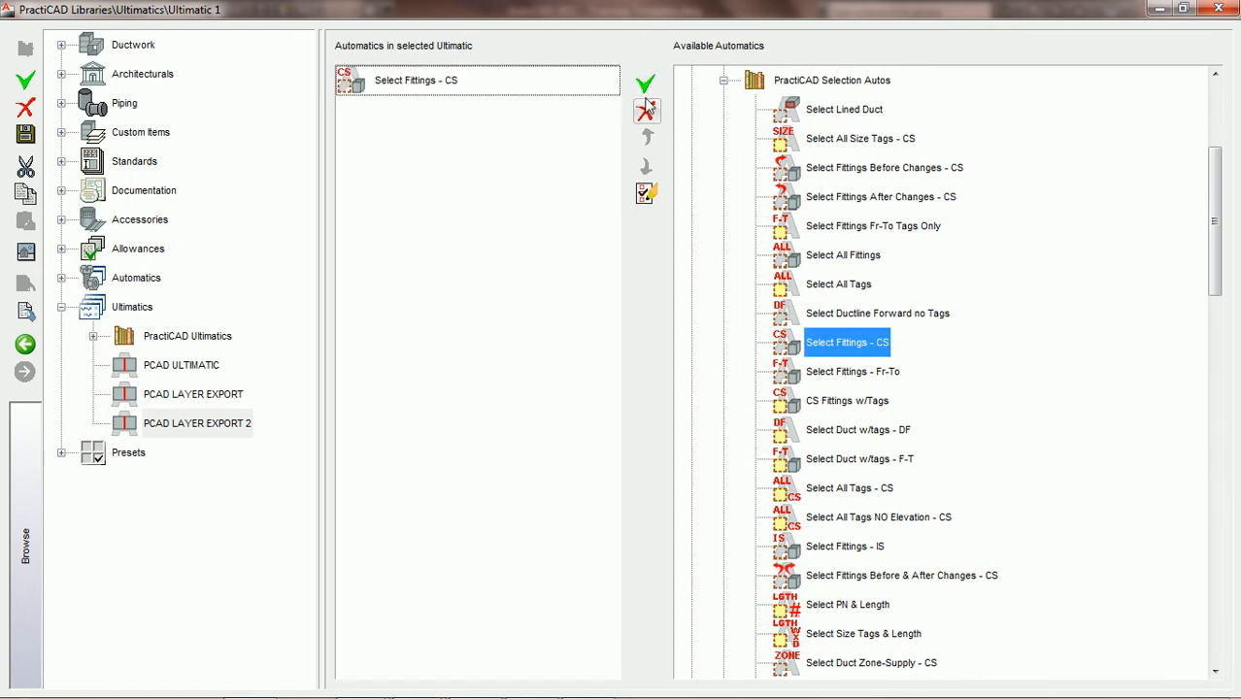
- Open the settings of the ultimatic's Select Fittings - CS automatic, saving the ultimatic's changes
left_click(421, 88)
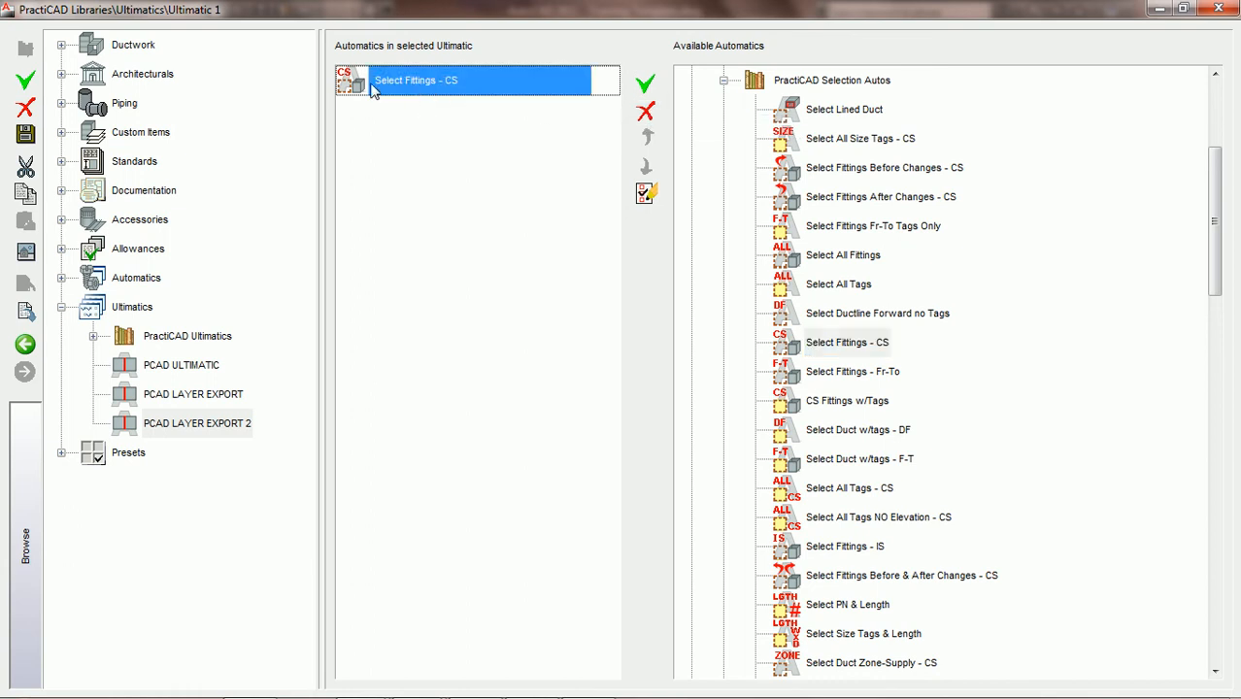
left_click(646, 197)
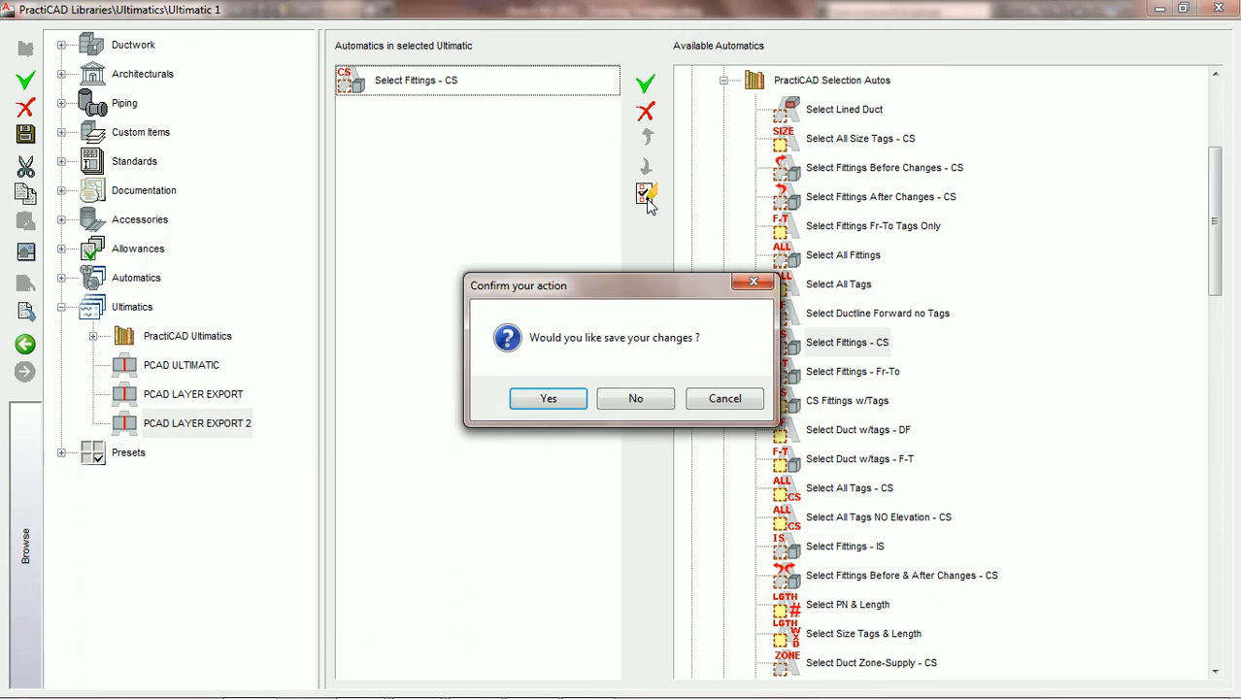
left_click(548, 399)
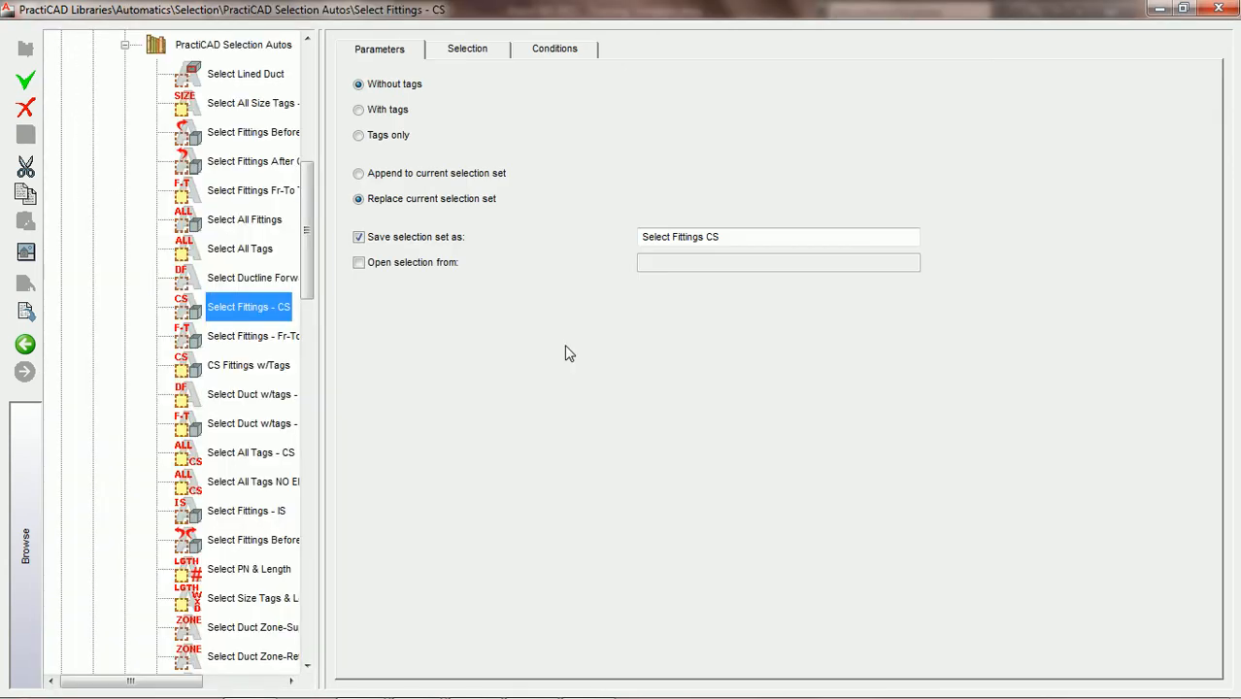
- Examine the parameters, selection method and conditions of Select Fittings - CS, and return to the PCAD LAYER EXPORT 2 ultimatic
left_click_drag(305, 243, 318, 180)
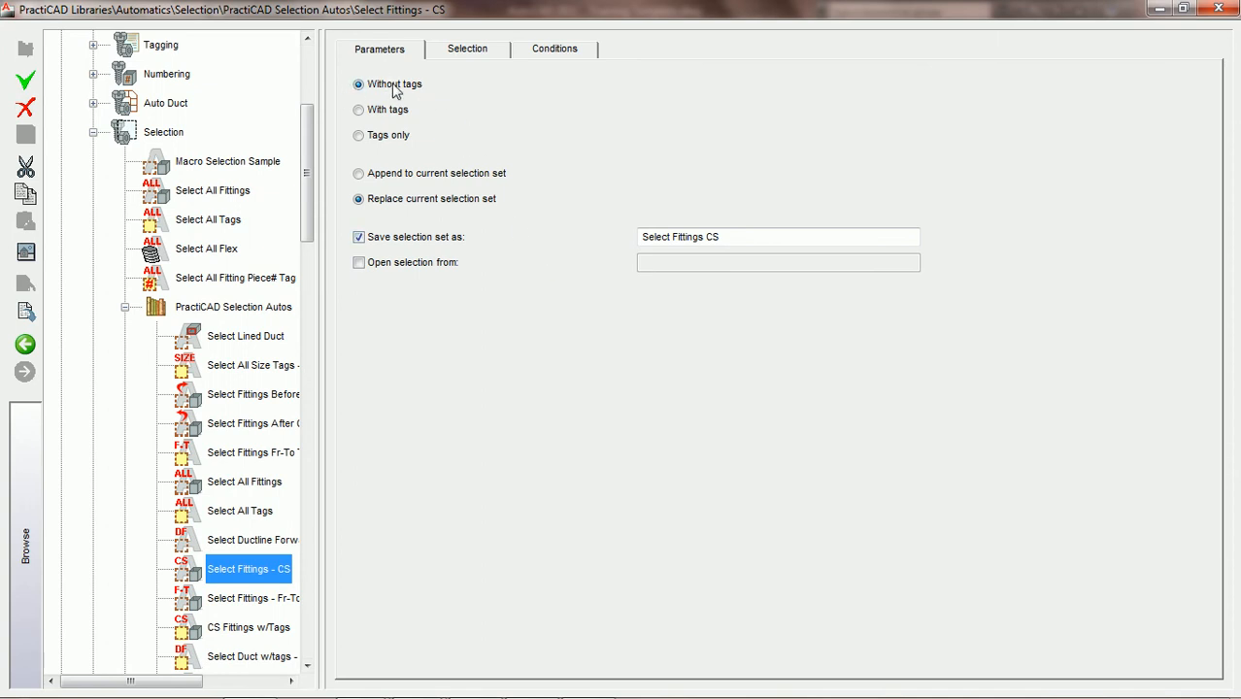
left_click(468, 50)
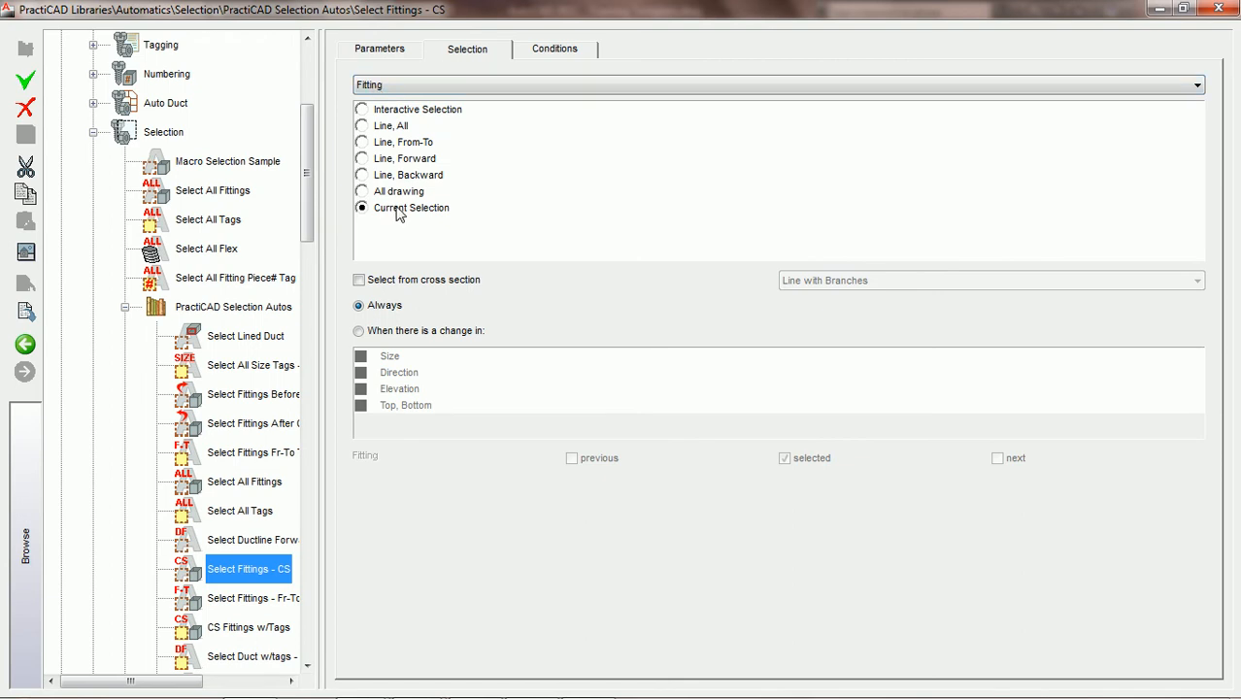
left_click(559, 55)
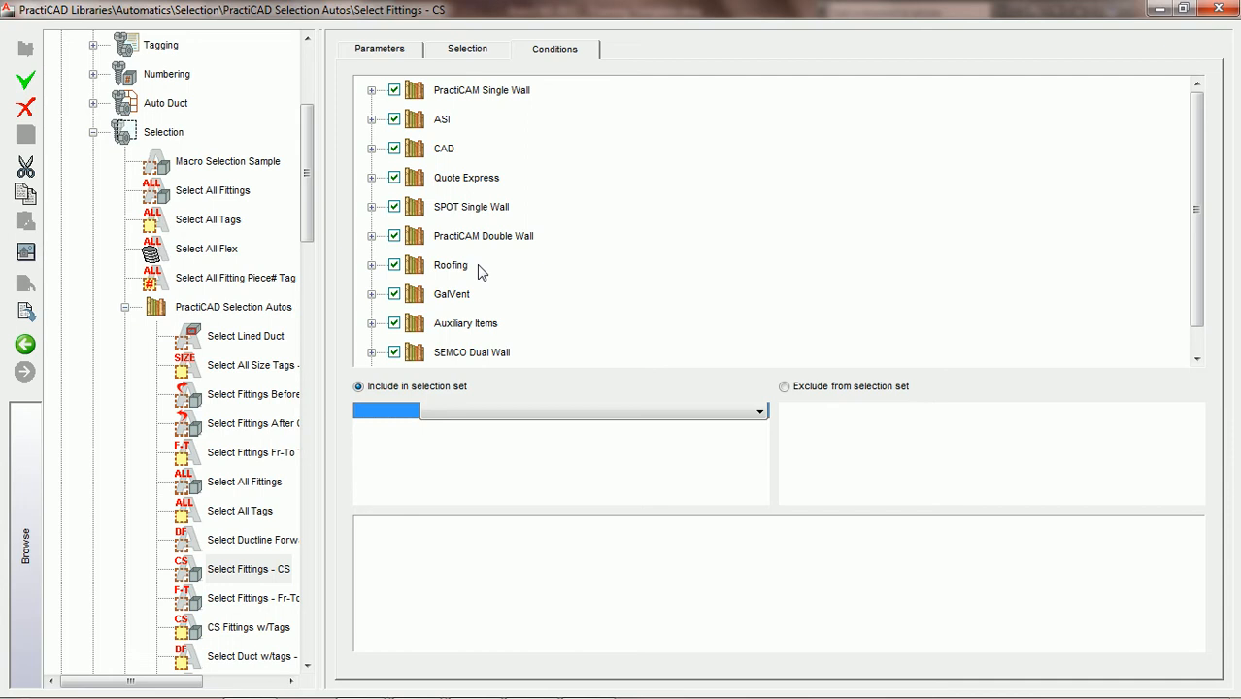
left_click(25, 346)
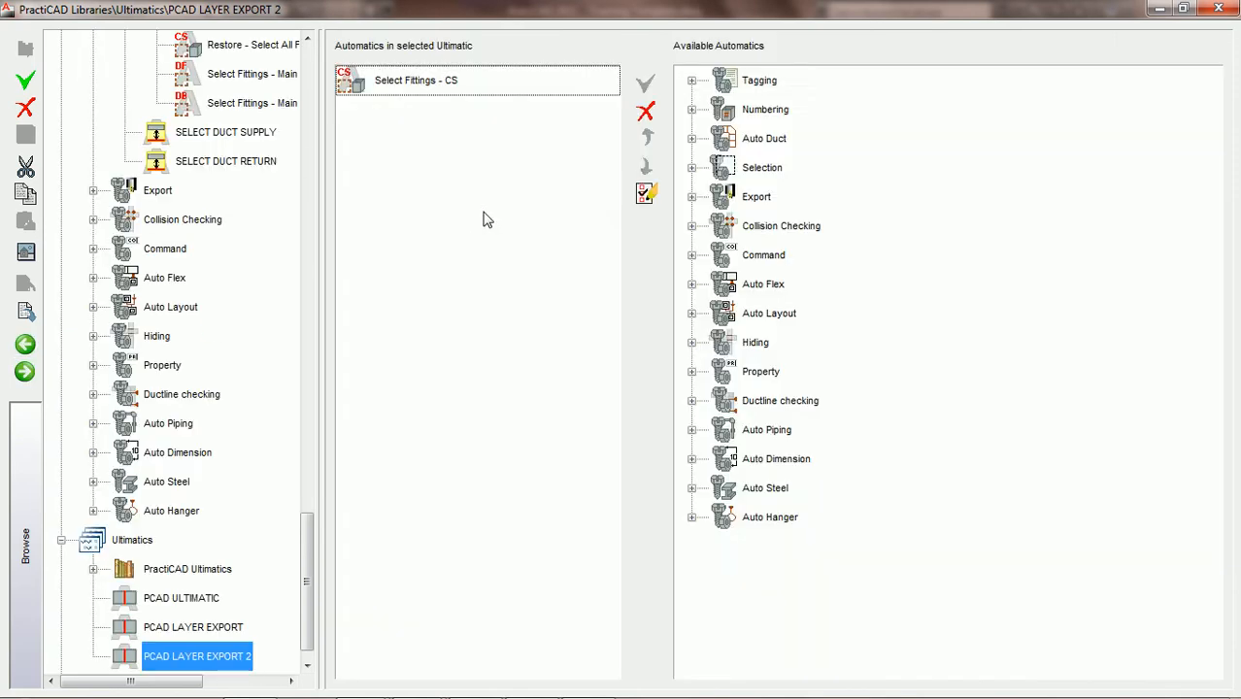
- Add the Export Current Selection automatic from the Export category to the ultimatic after Select Fittings - CS
left_click(437, 83)
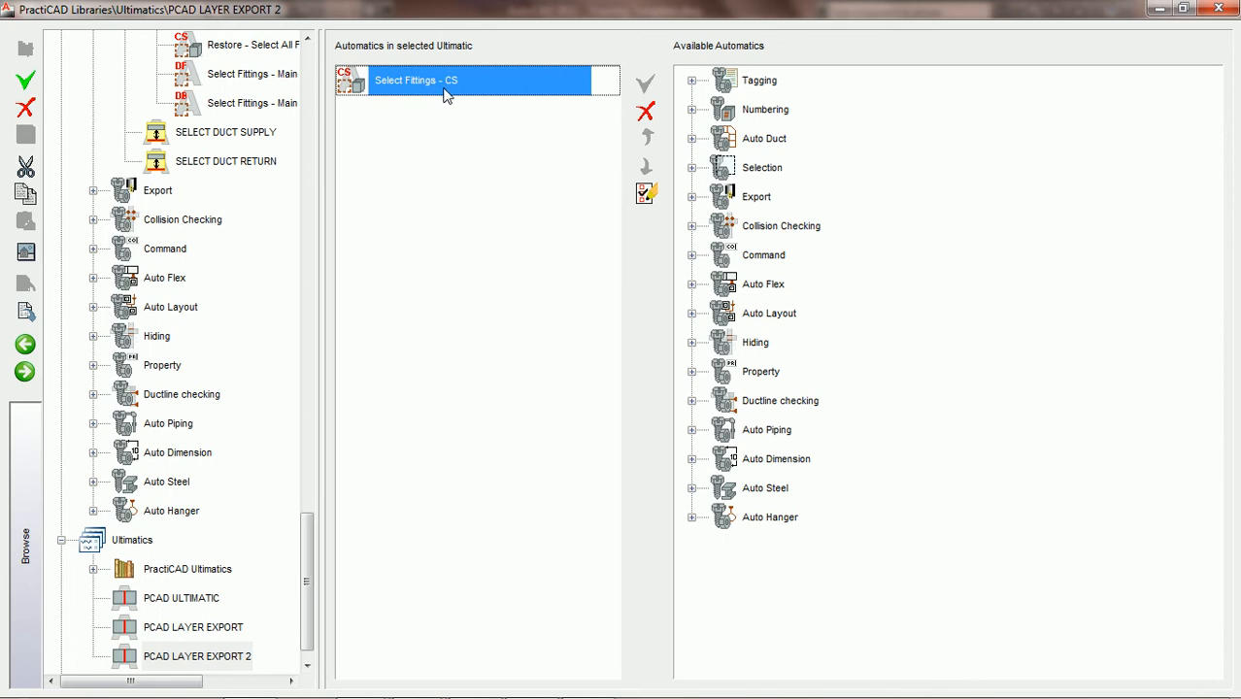
left_click(691, 197)
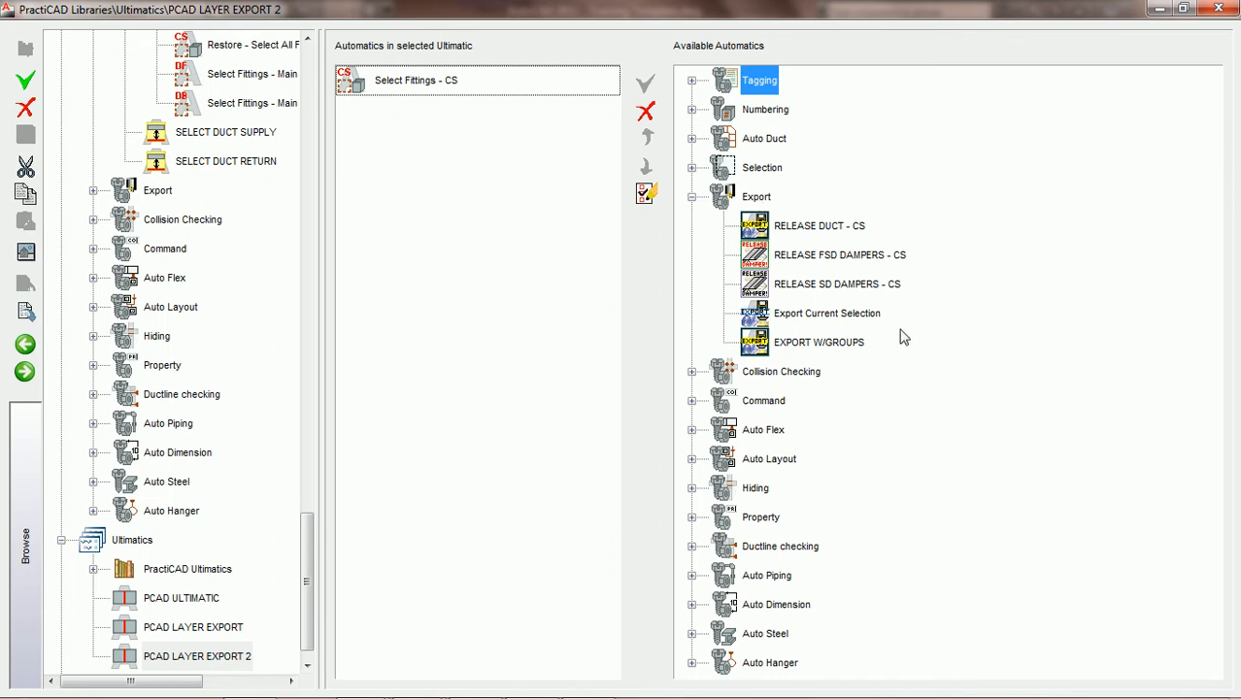
left_click(849, 316)
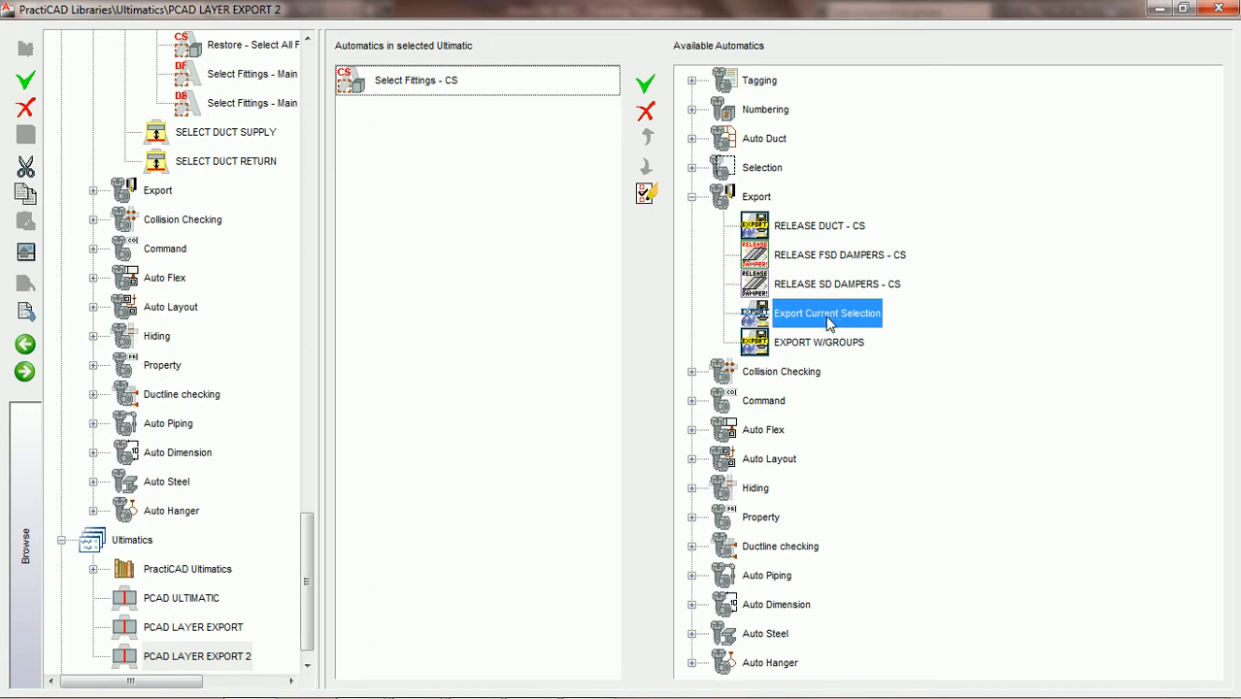
left_click(644, 86)
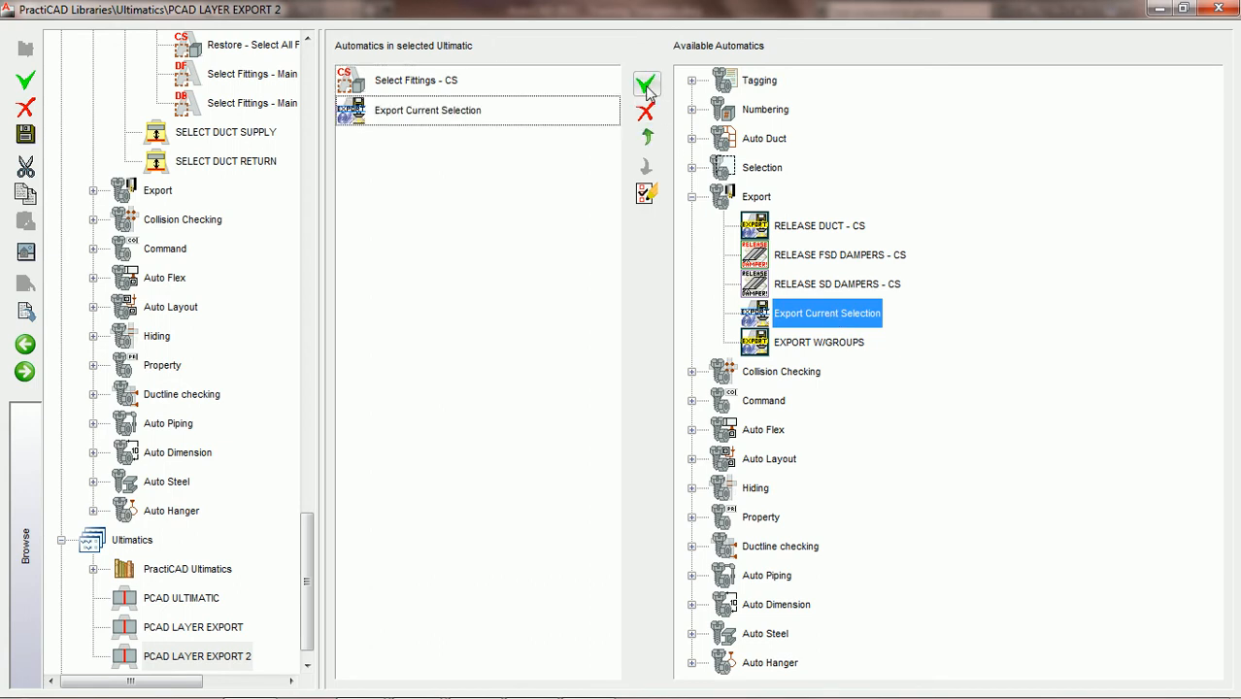
- Open the settings of the ultimatic's Export Current Selection automatic, saving the ultimatic's changes
left_click(424, 116)
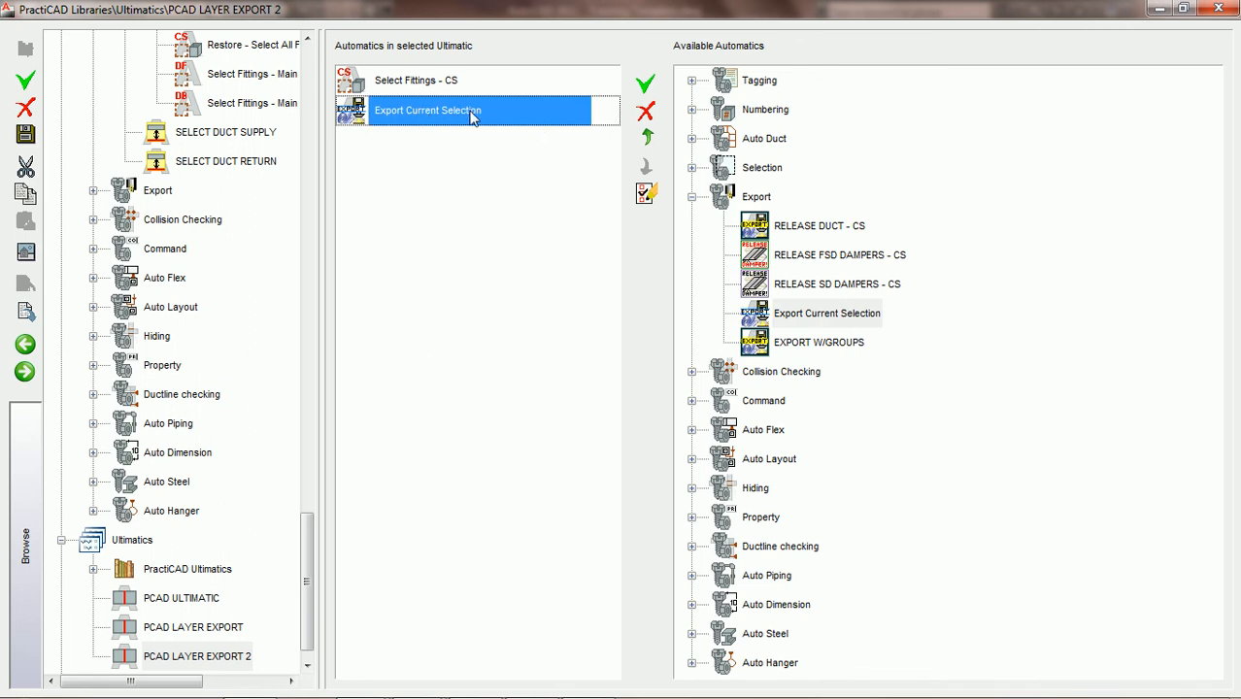
left_click(644, 197)
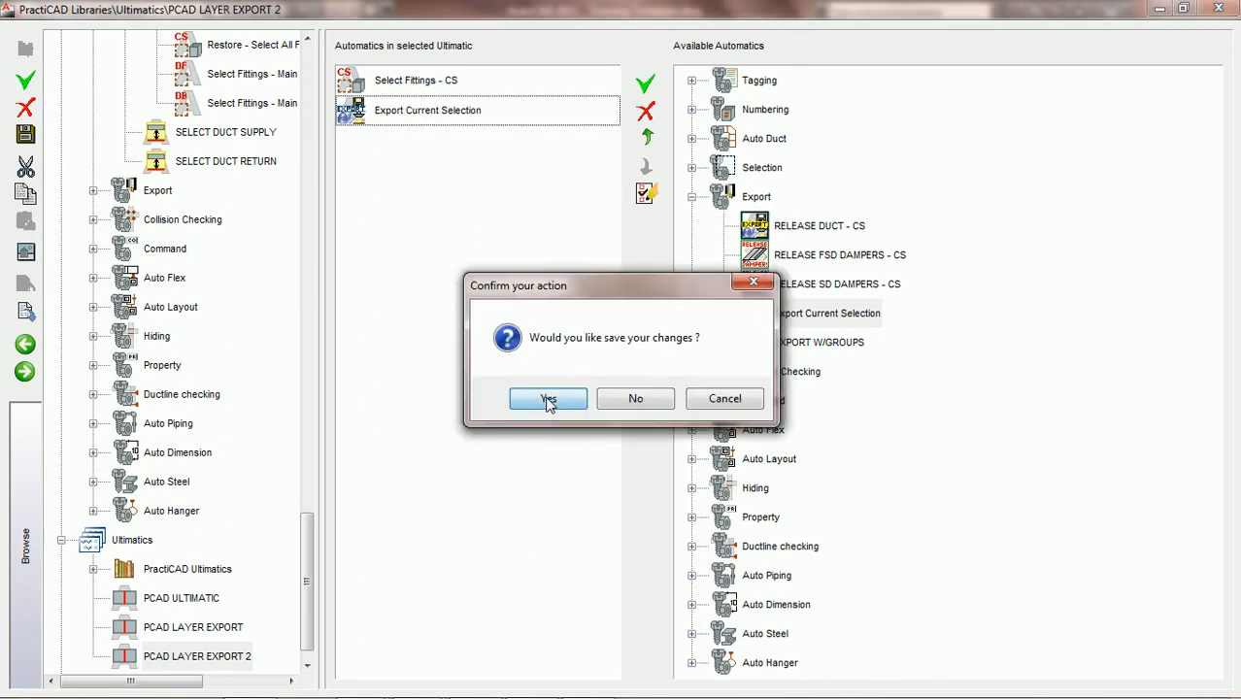
left_click(546, 399)
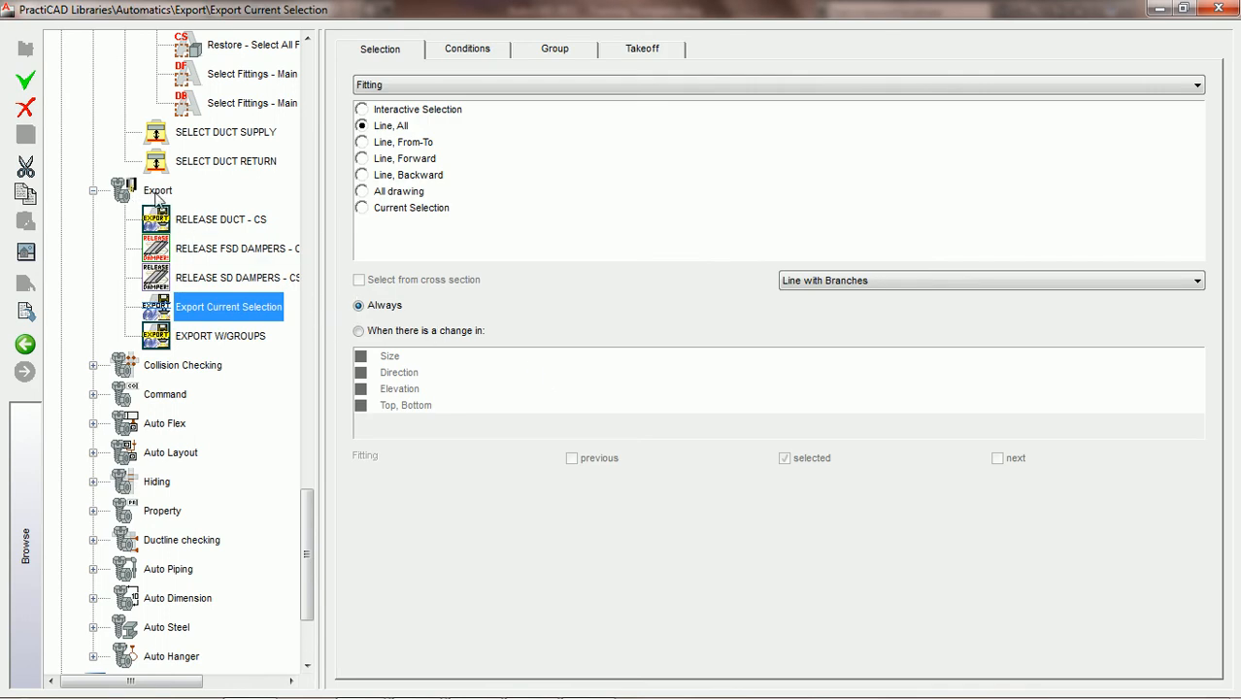
- Collapse the PractiCAD Selection Autos folder and the Selection category in the library tree
left_click_drag(303, 524, 342, 167)
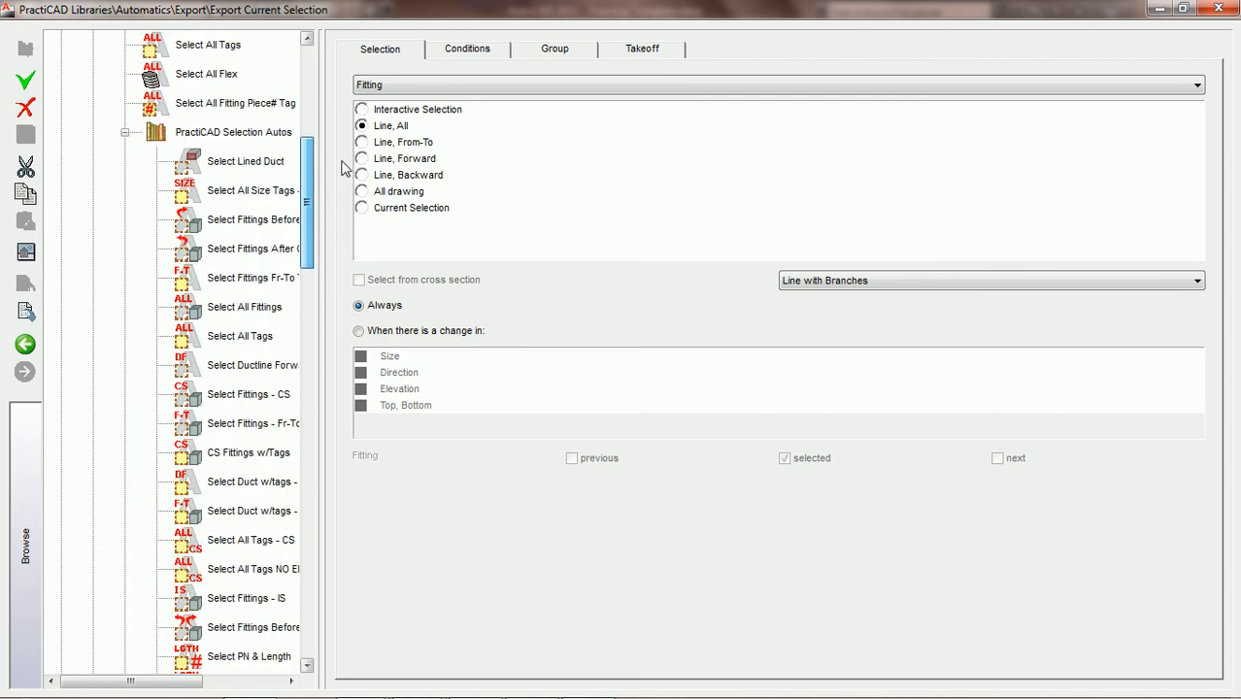
left_click(125, 132)
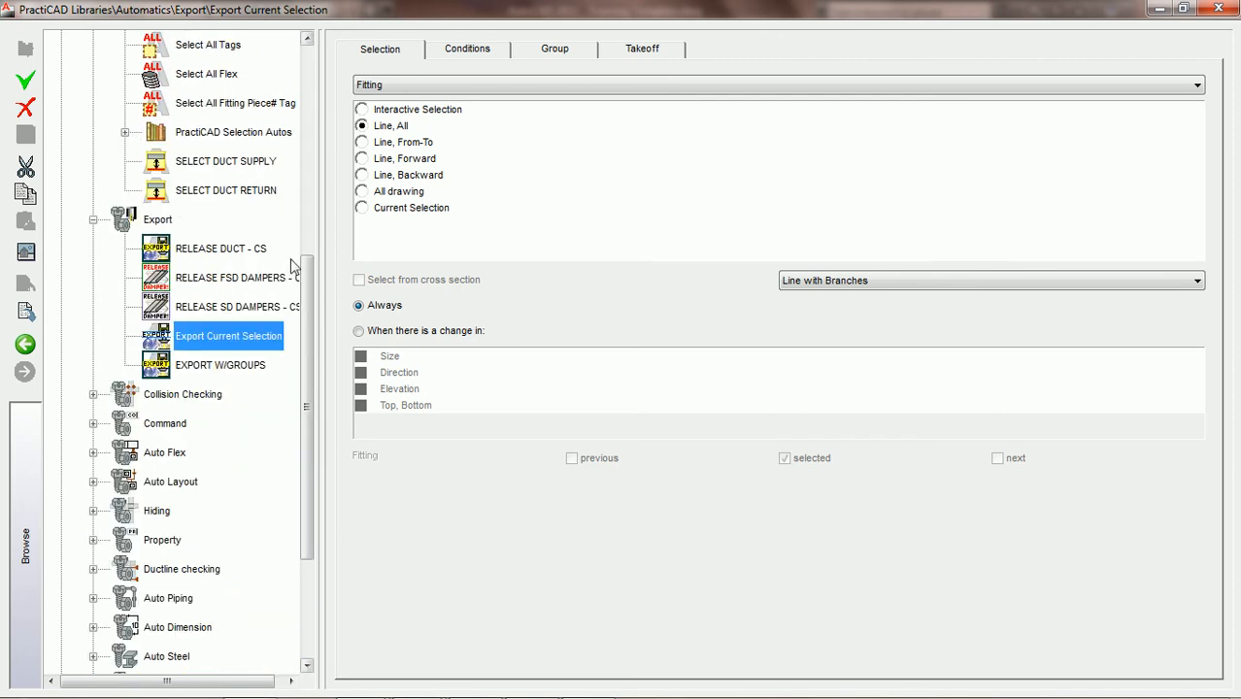
left_click_drag(307, 279, 309, 167)
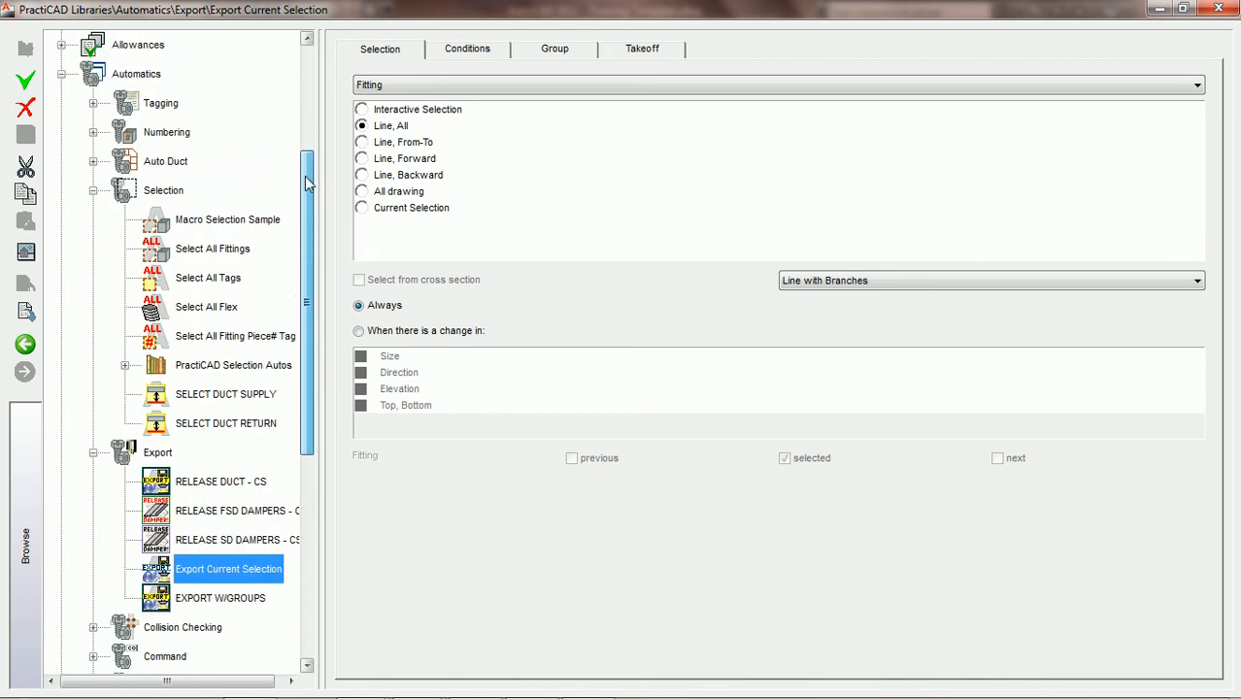
left_click(93, 190)
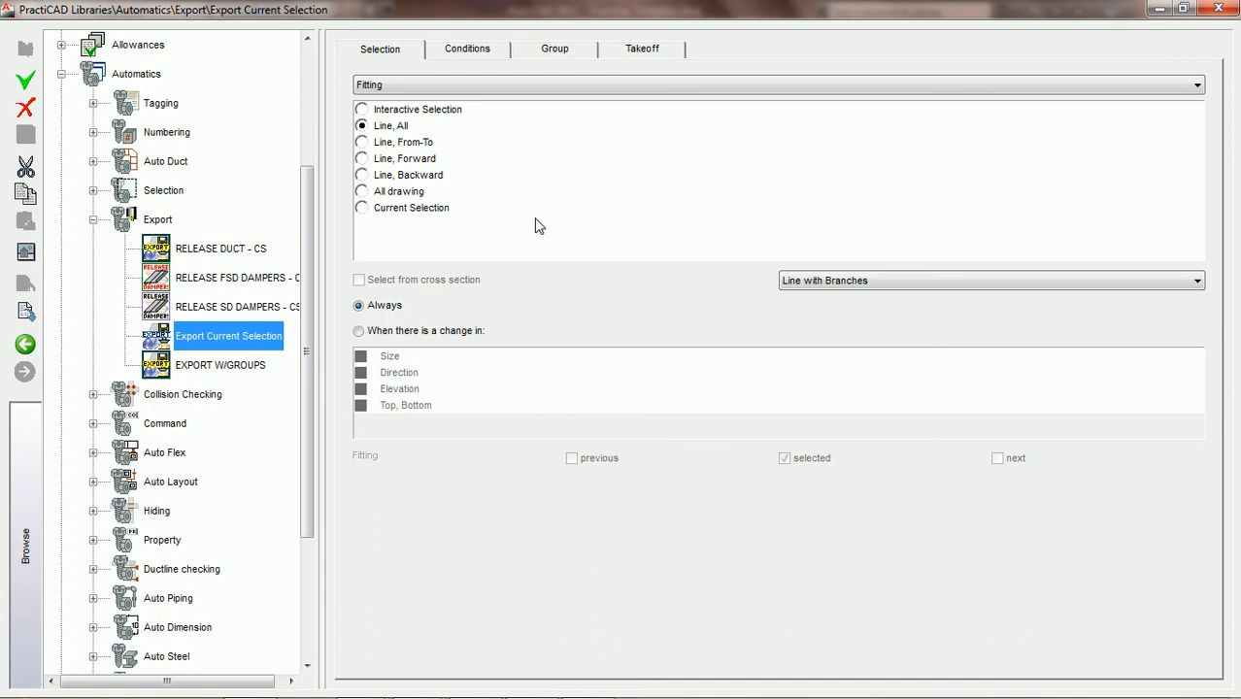
- Switch the fitting selection method of Export Current Selection to Current Selection and back to Line, All
left_click(366, 215)
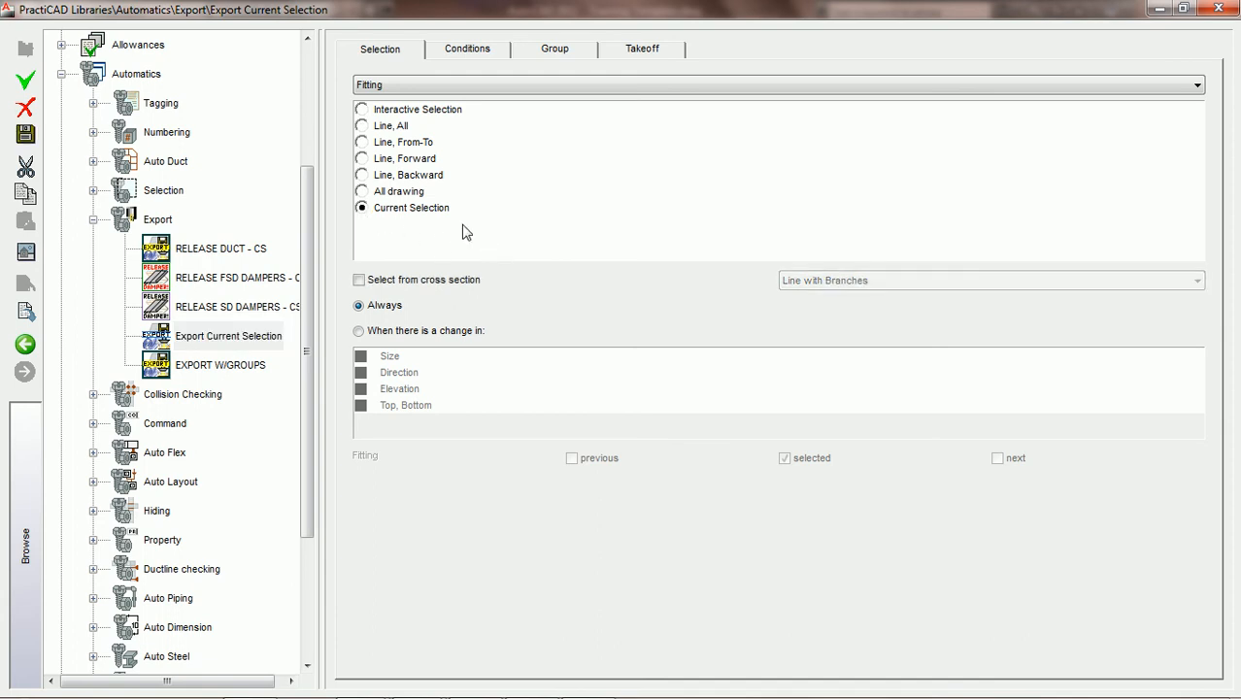
left_click(365, 128)
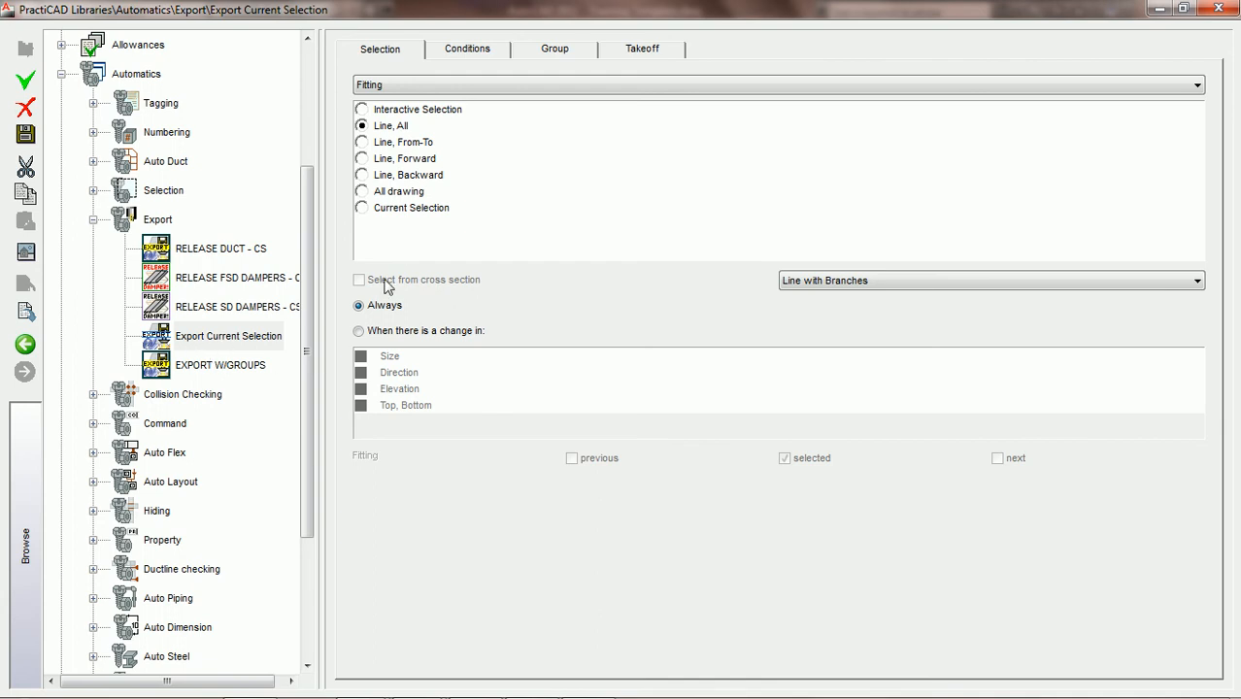
- Set Export Current Selection's fitting selection to Current Selection and fully include every listed catalog, from PractiCAM Single Wall to SEMCO Dual Wall, in its conditions
left_click(362, 209)
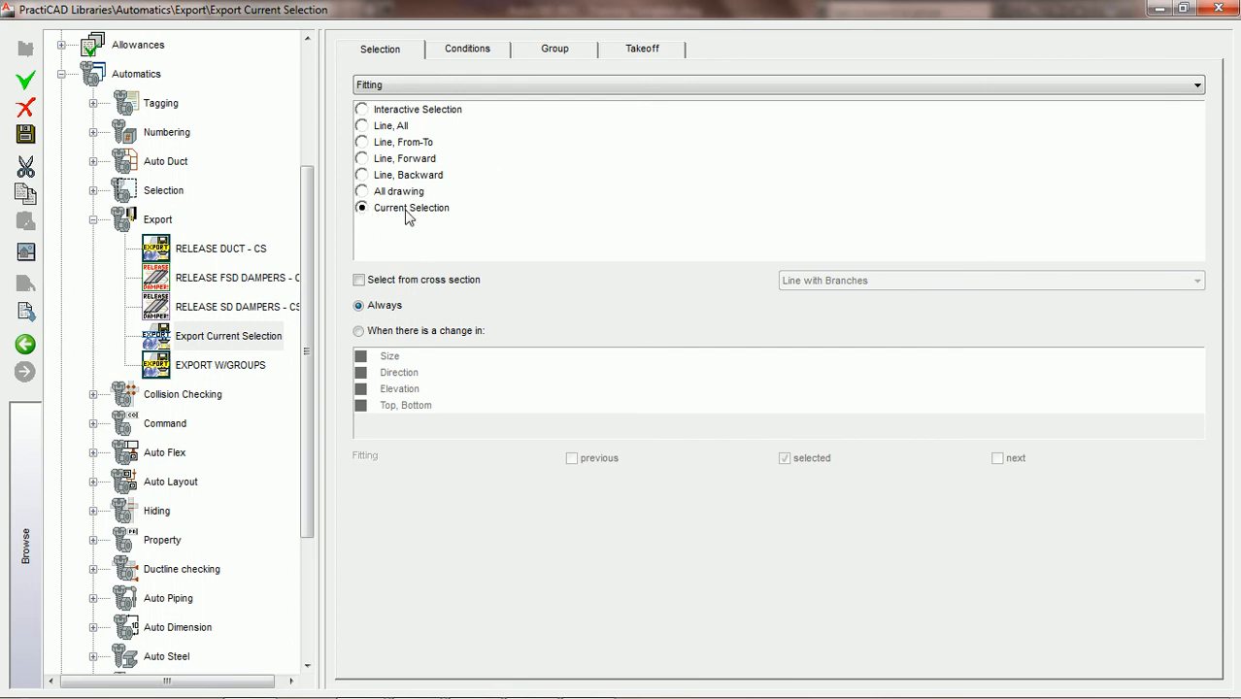
left_click(467, 51)
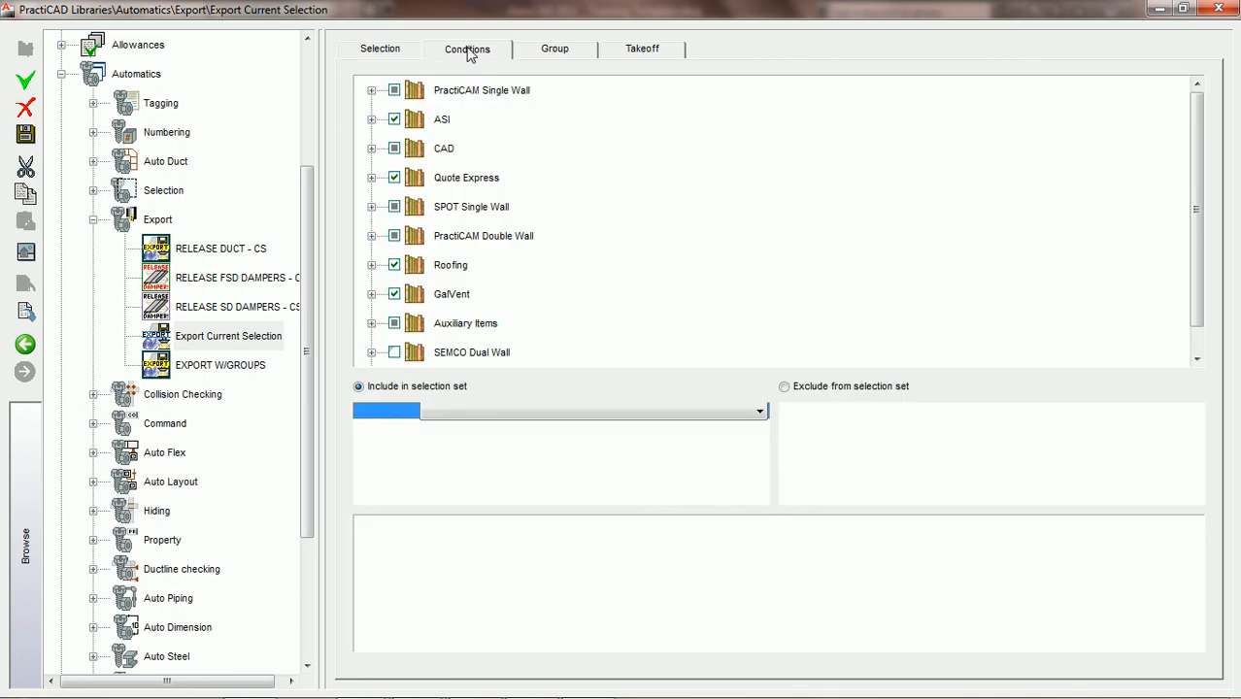
left_click(395, 90)
left_click(394, 149)
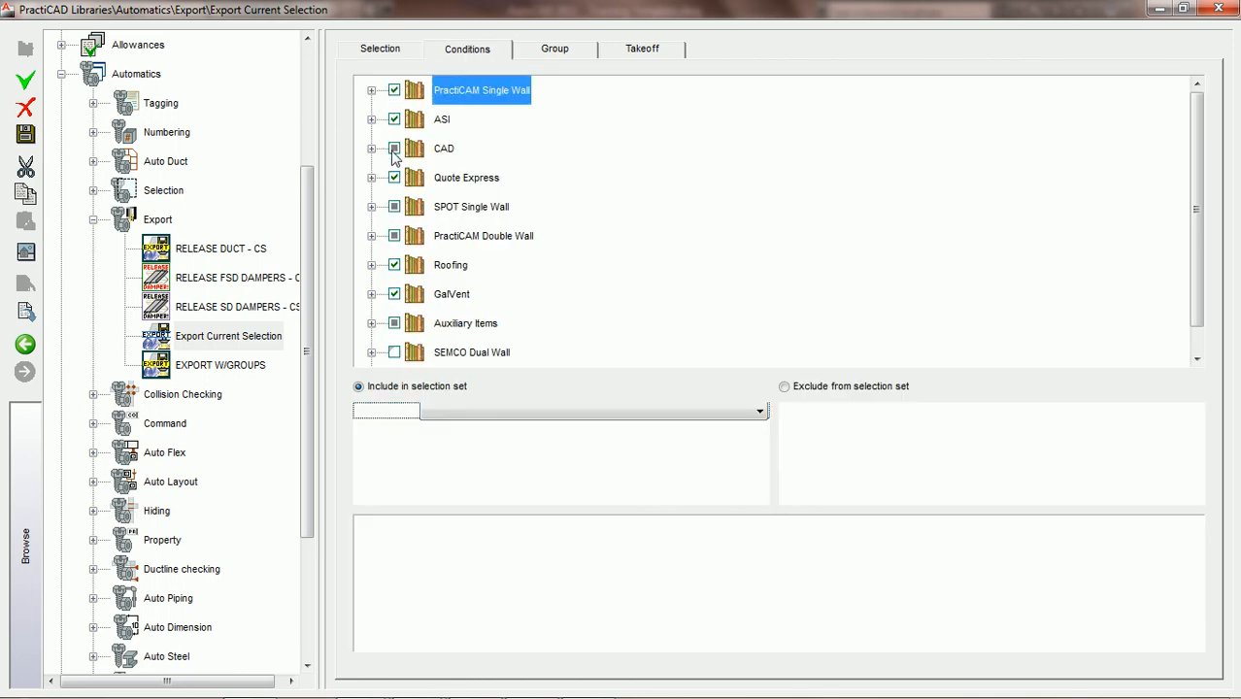
left_click(394, 207)
left_click(394, 236)
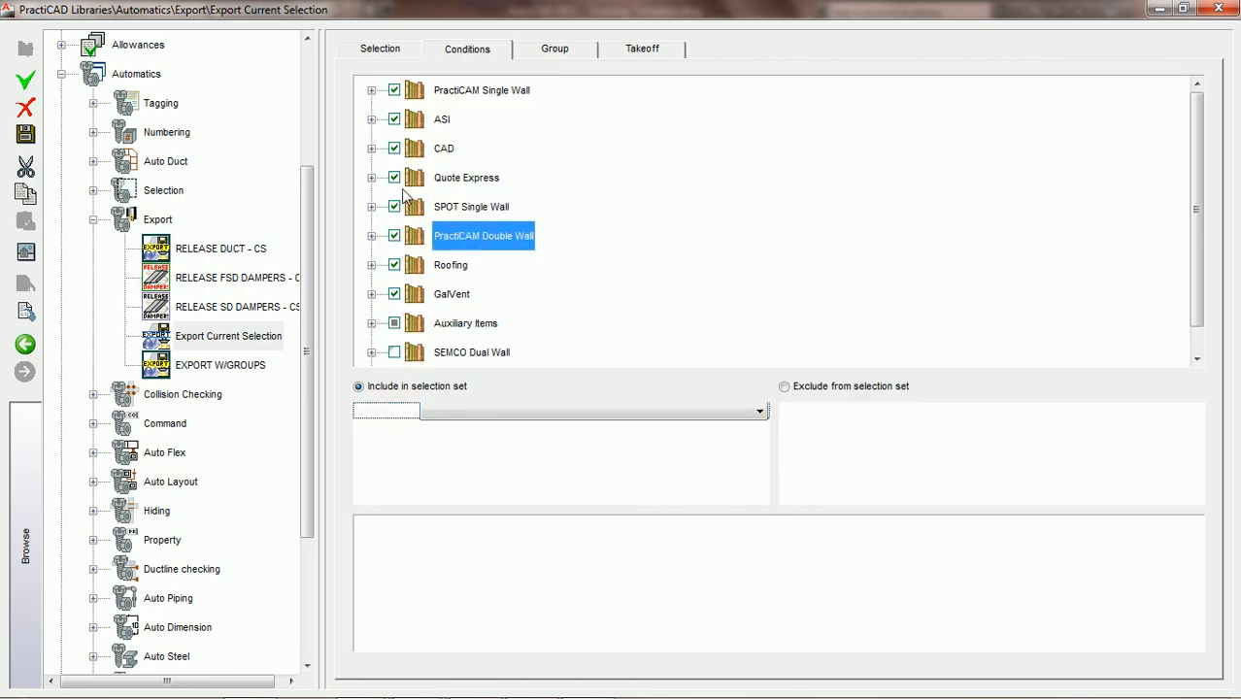
left_click(394, 323)
left_click(394, 352)
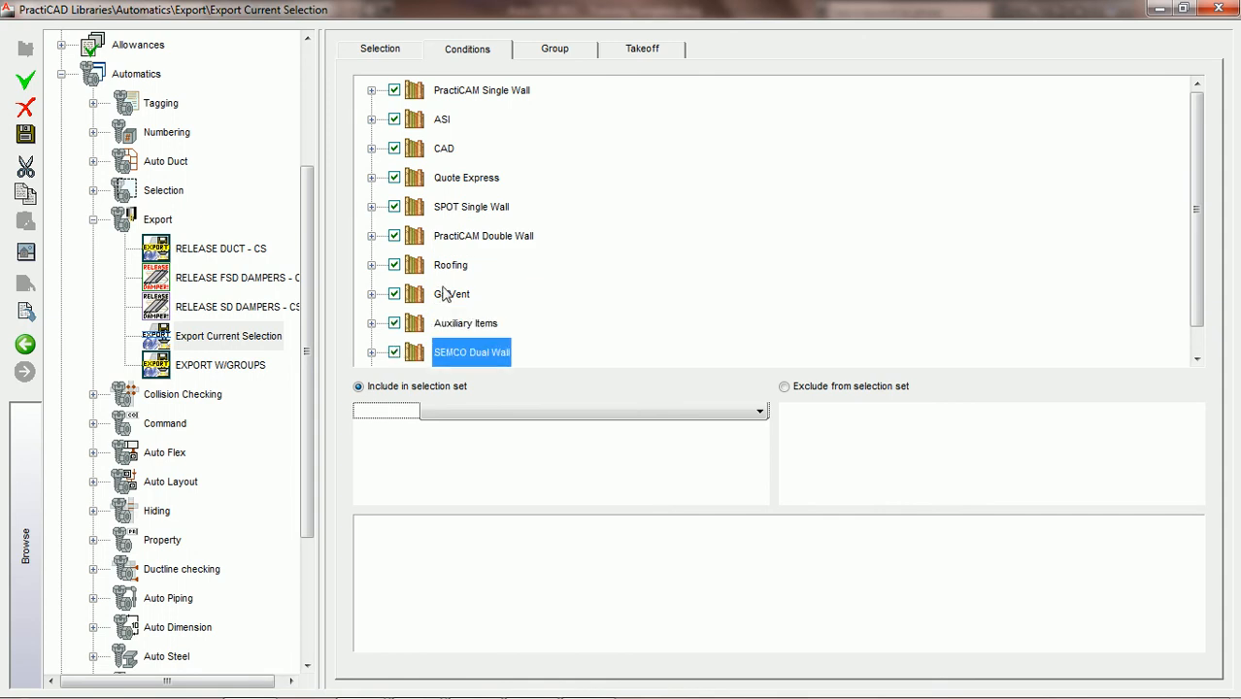
- Check the group and takeoff settings of Export Current Selection, save the automatic and return to the PCAD LAYER EXPORT 2 ultimatic
left_click(554, 58)
left_click(659, 56)
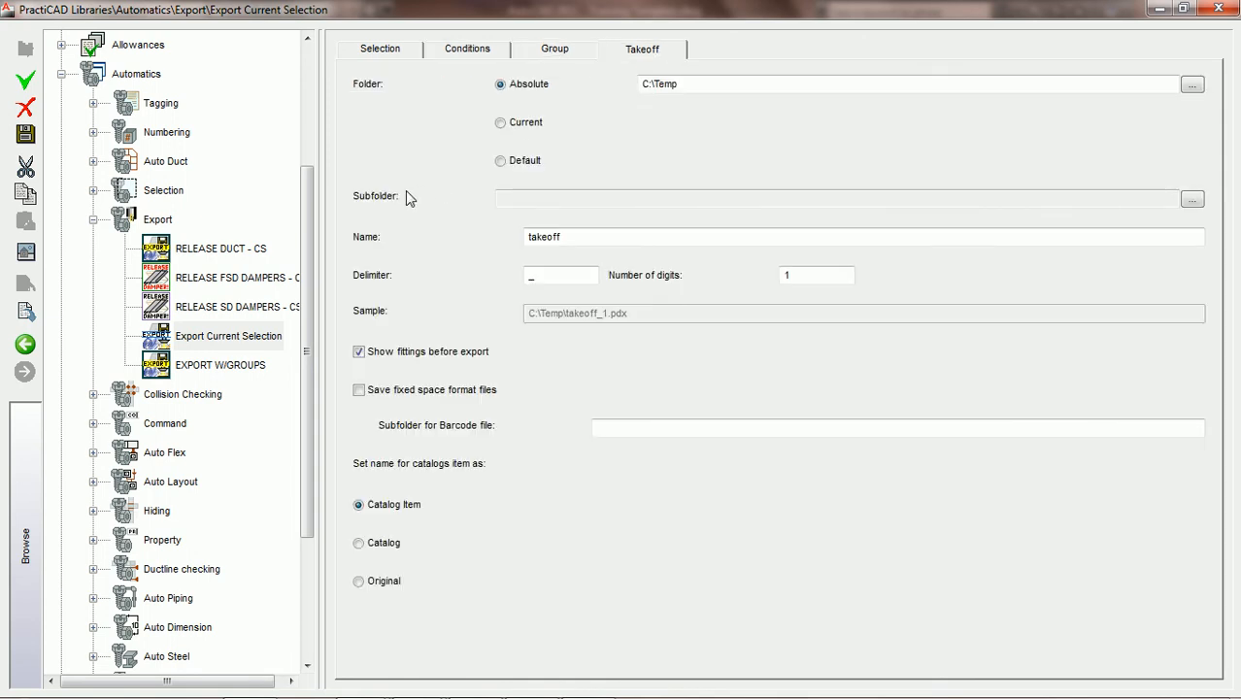
left_click(25, 134)
left_click(26, 346)
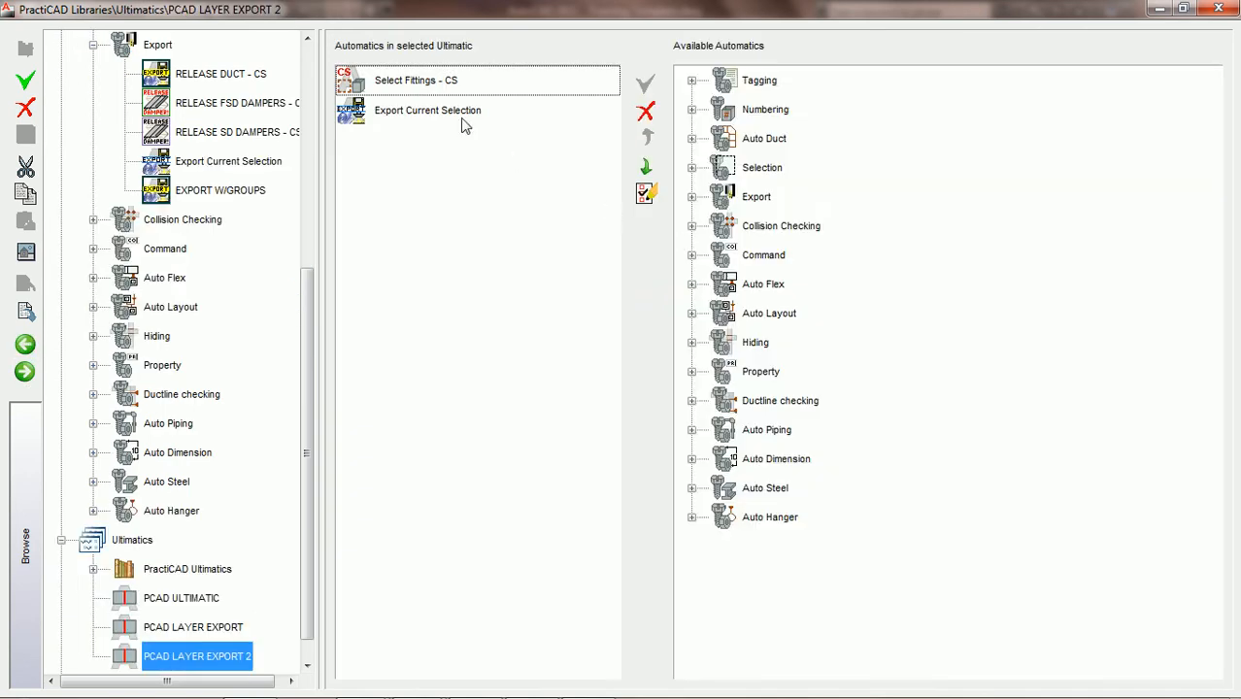
left_click(434, 110)
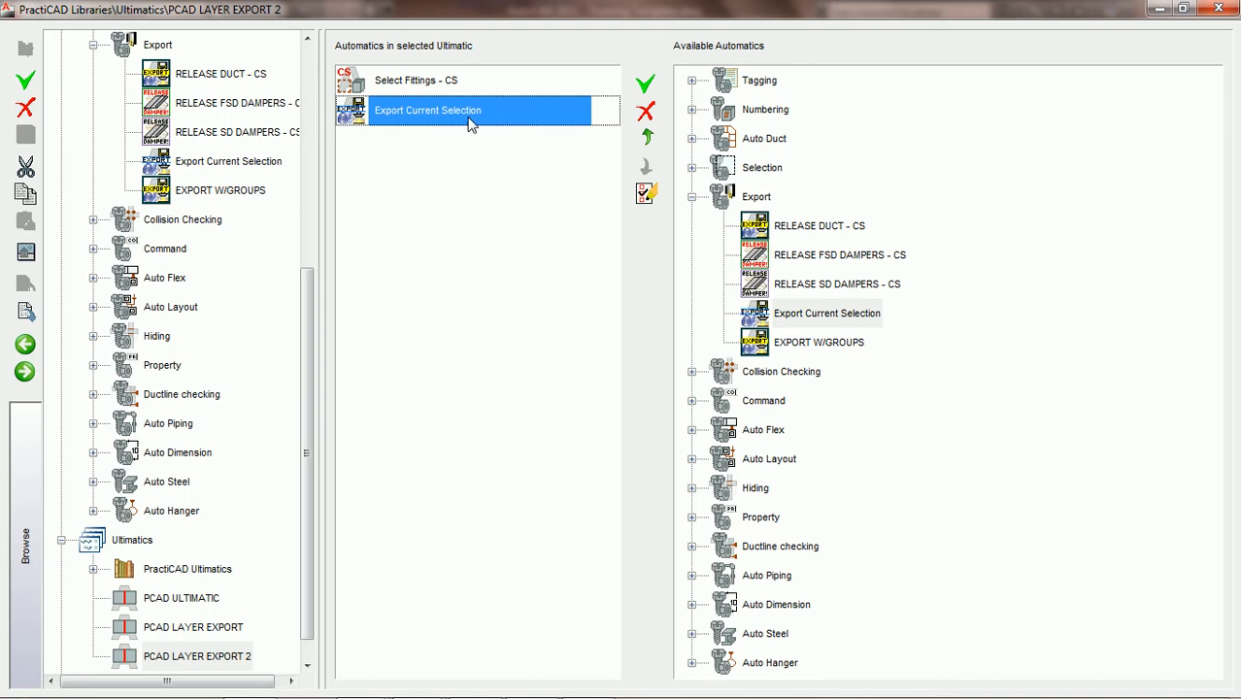
left_click(427, 84)
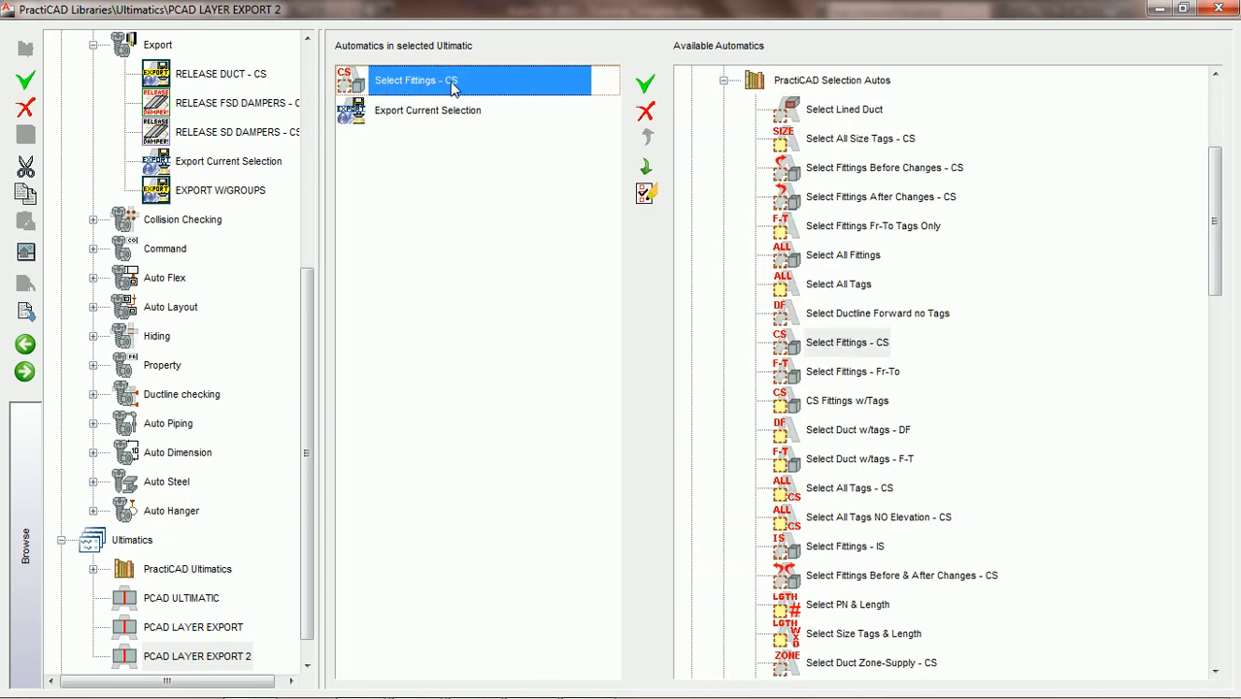
- Add the Select PN Tag Only - CS automatic from the PractiCAD Selection Autos folder to the ultimatic after Export Current Selection
left_click(436, 113)
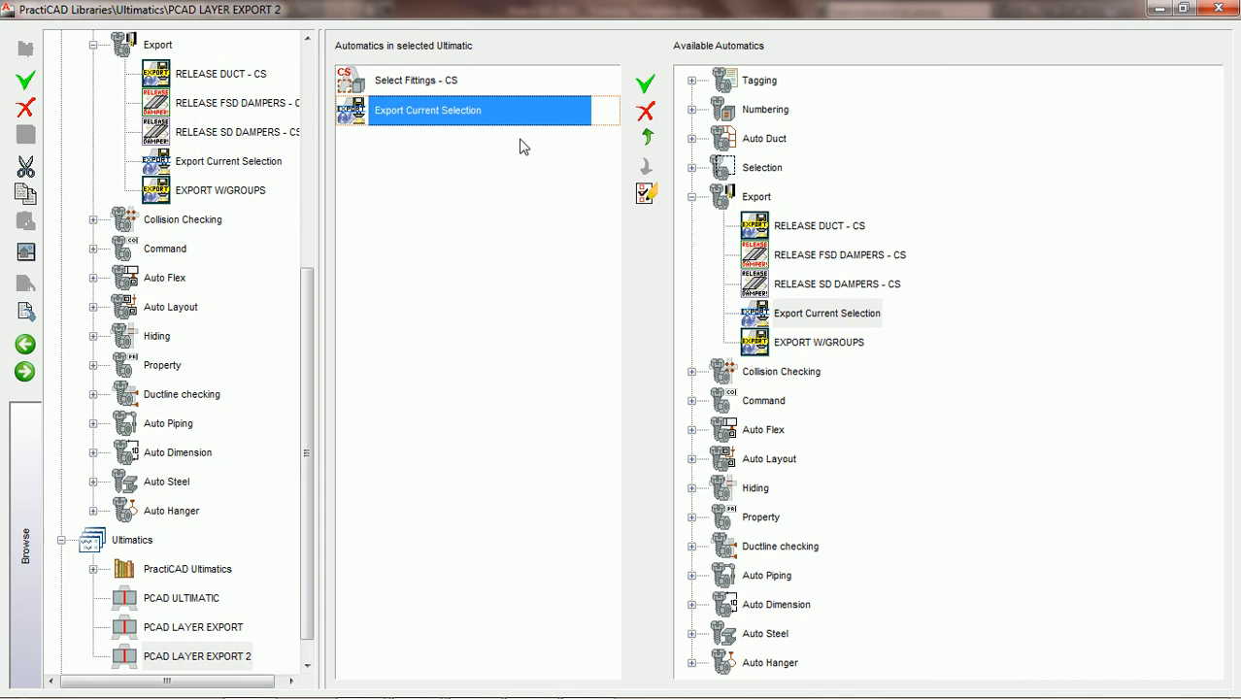
left_click(691, 167)
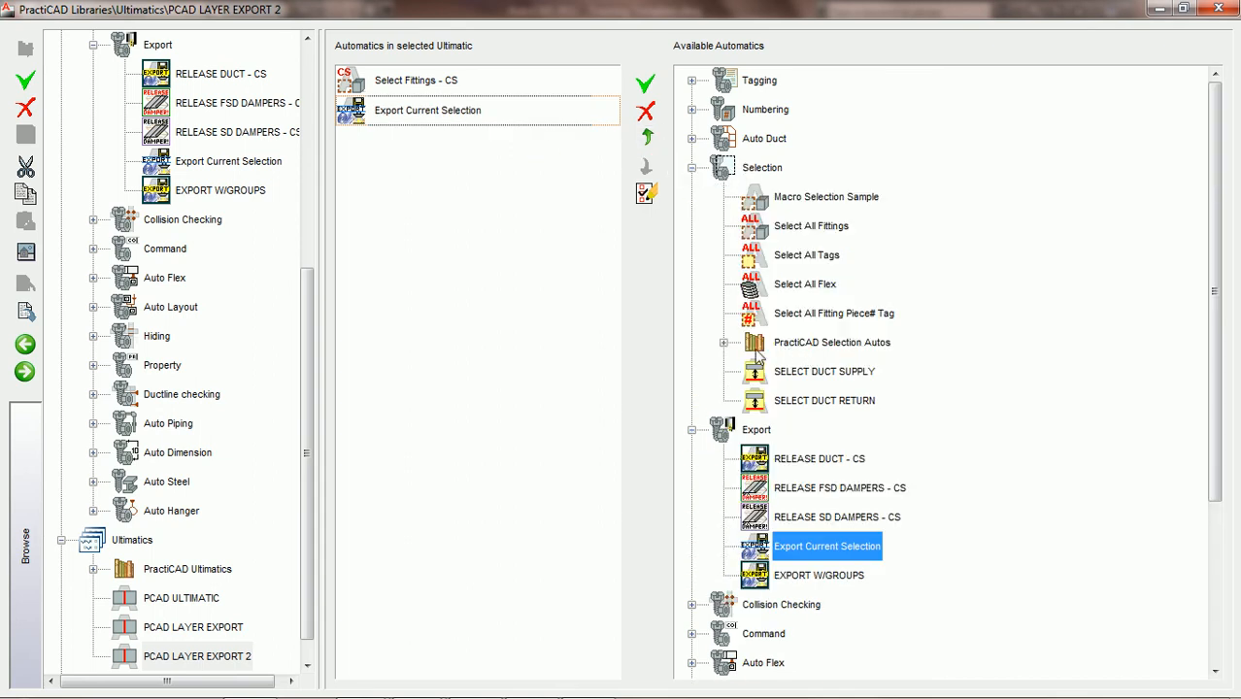
left_click(724, 341)
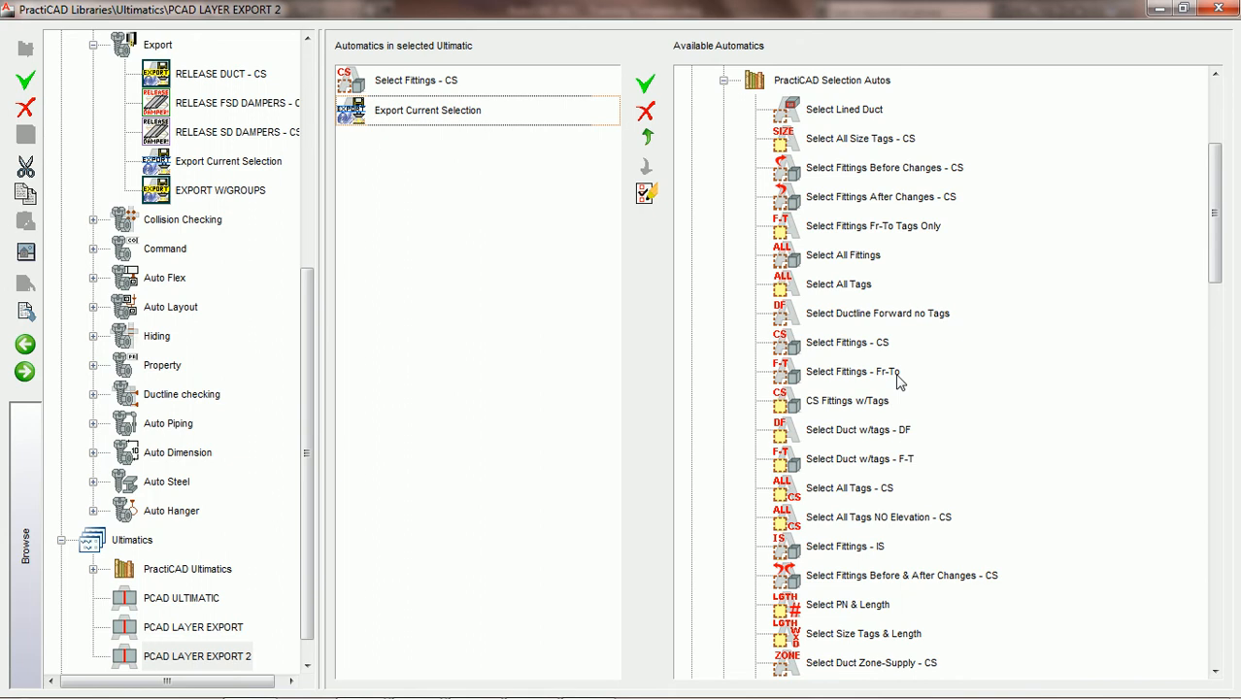
left_click_drag(1214, 264, 1218, 333)
left_click_drag(1217, 358, 1212, 458)
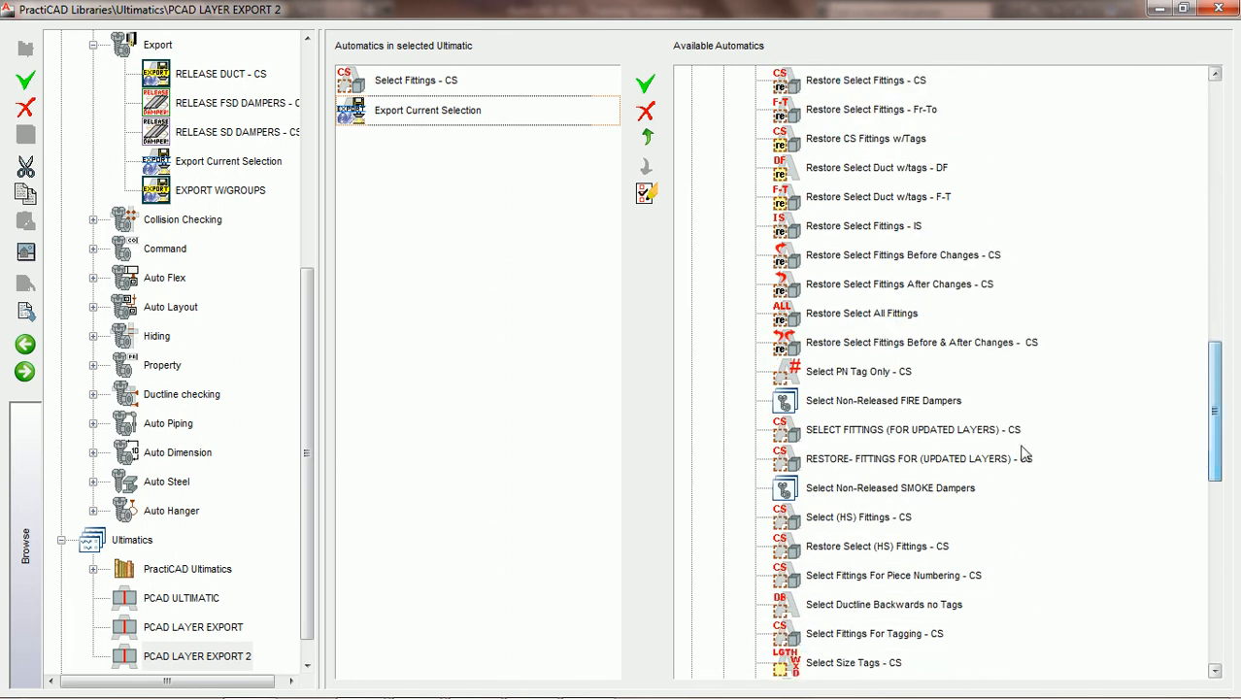
left_click(856, 379)
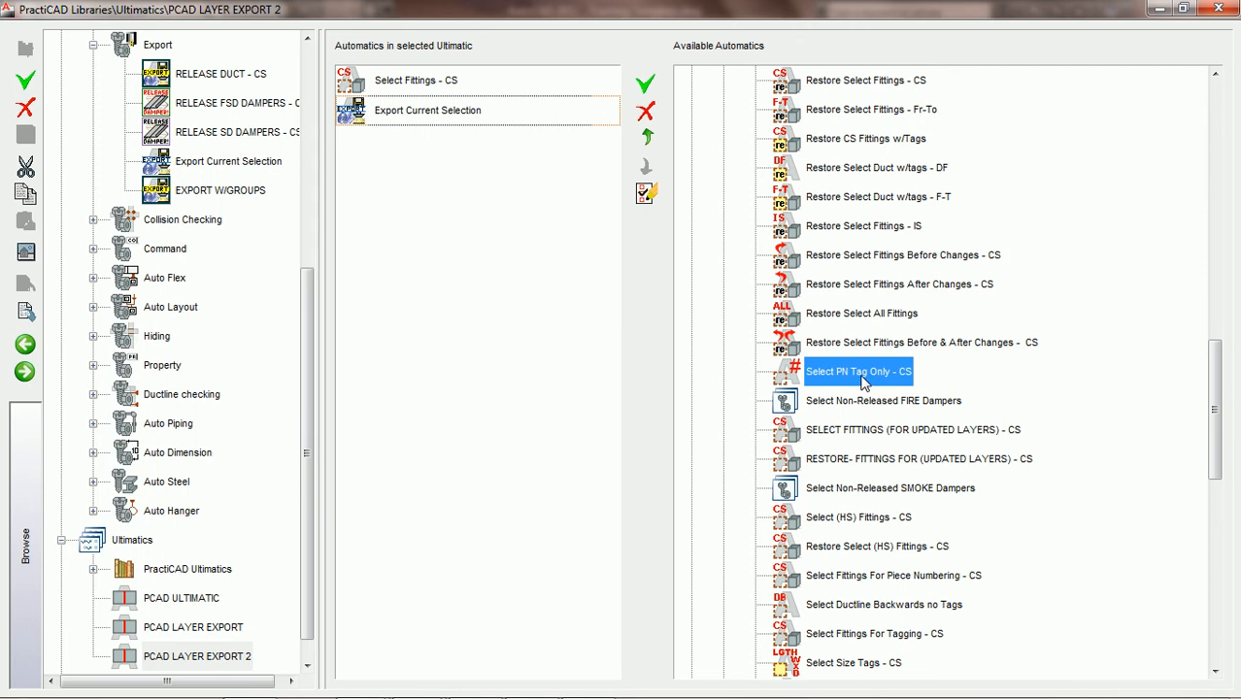
left_click(645, 85)
- Open the settings of the ultimatic's Select PN Tag Only - CS automatic, saving the ultimatic's changes
left_click(398, 146)
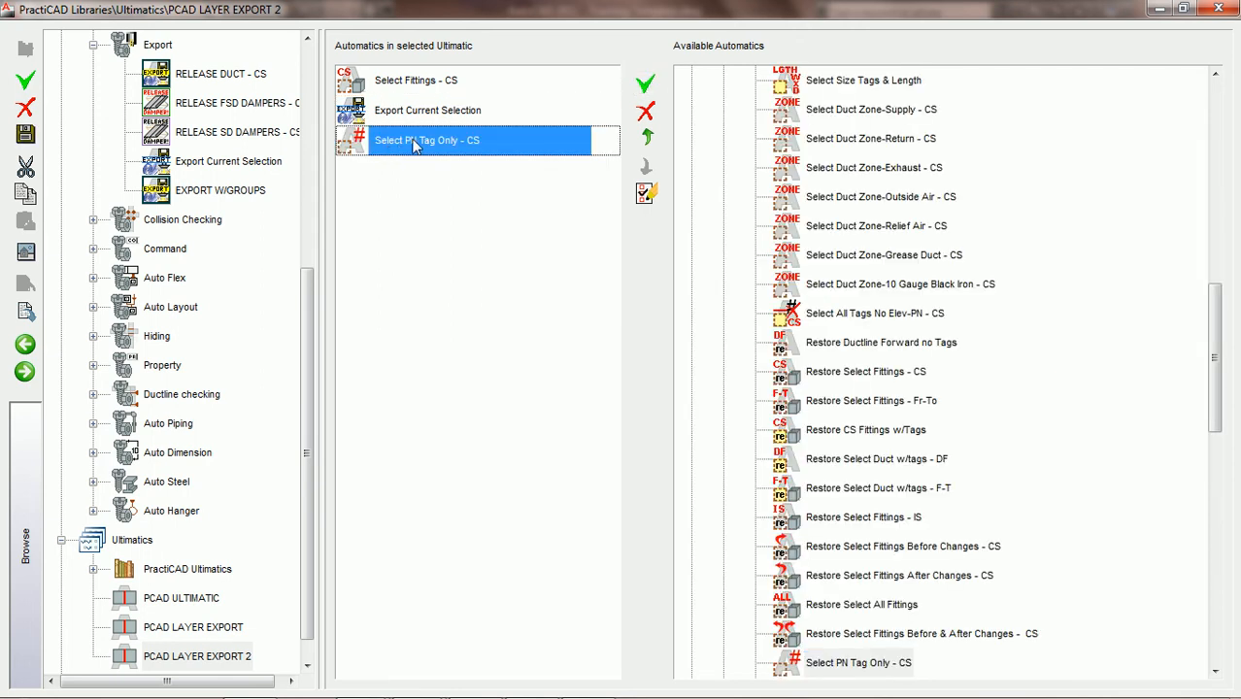
left_click(648, 195)
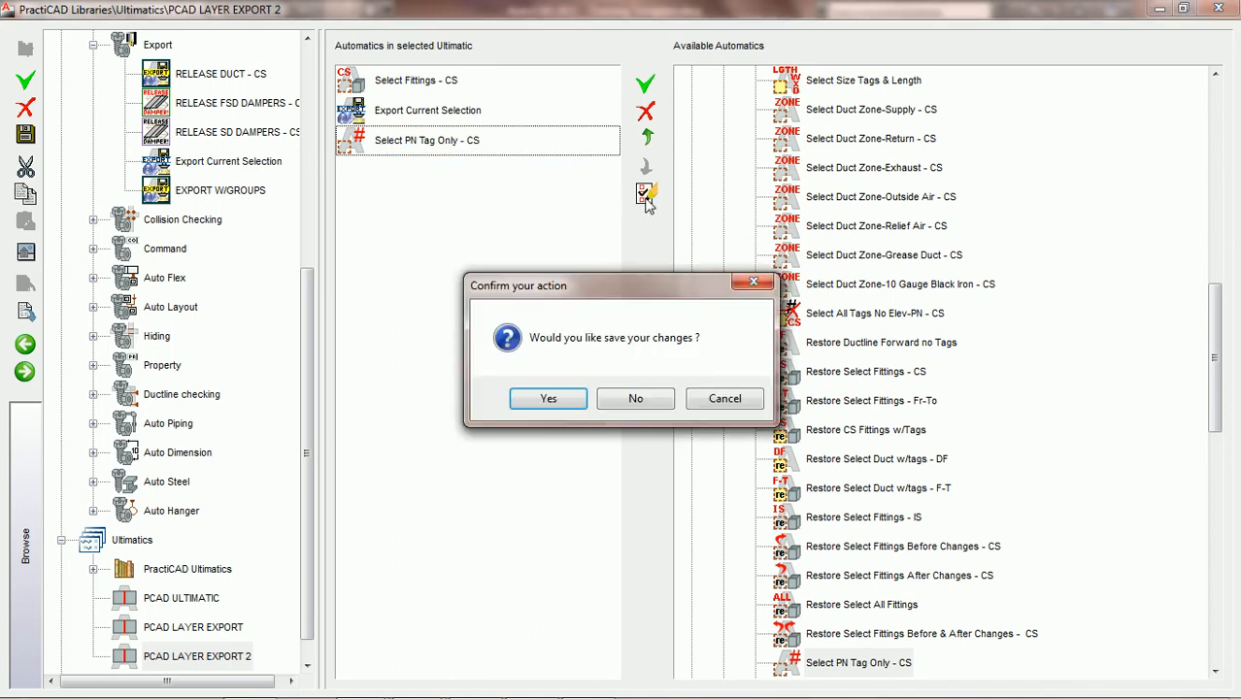
left_click(550, 396)
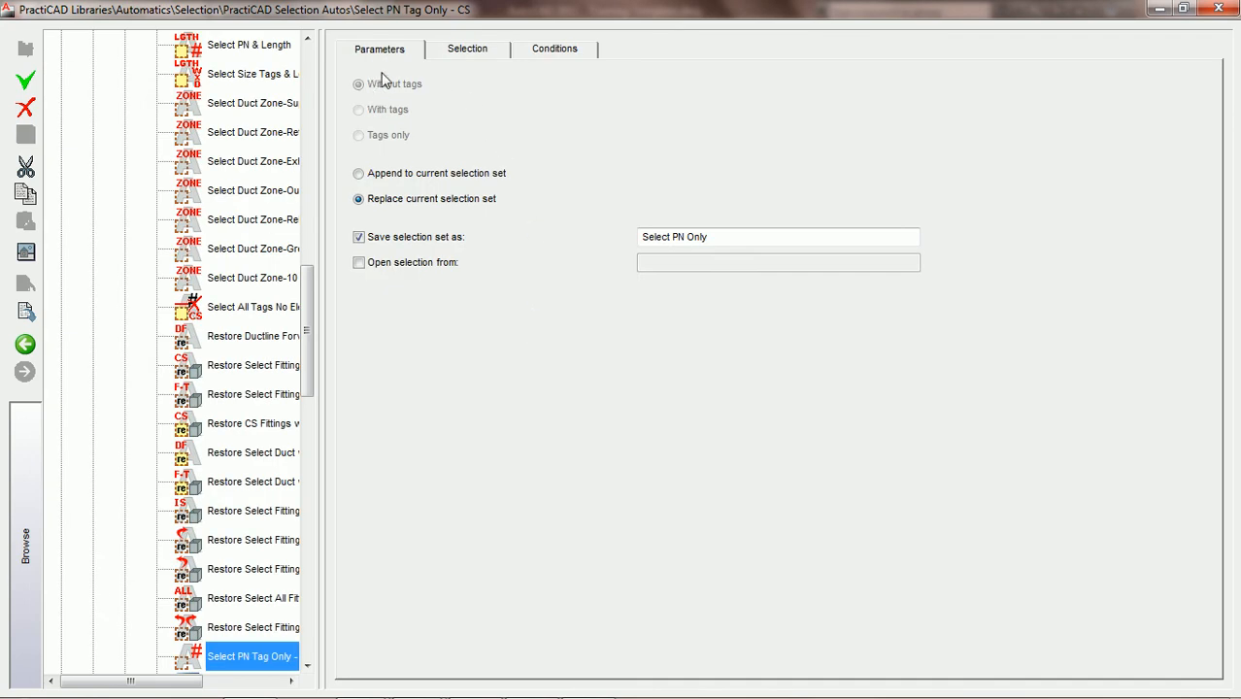
- Examine the tag selection method, name conditions and selection set parameters of Select PN Tag Only - CS, and return to the ultimatic
left_click(468, 51)
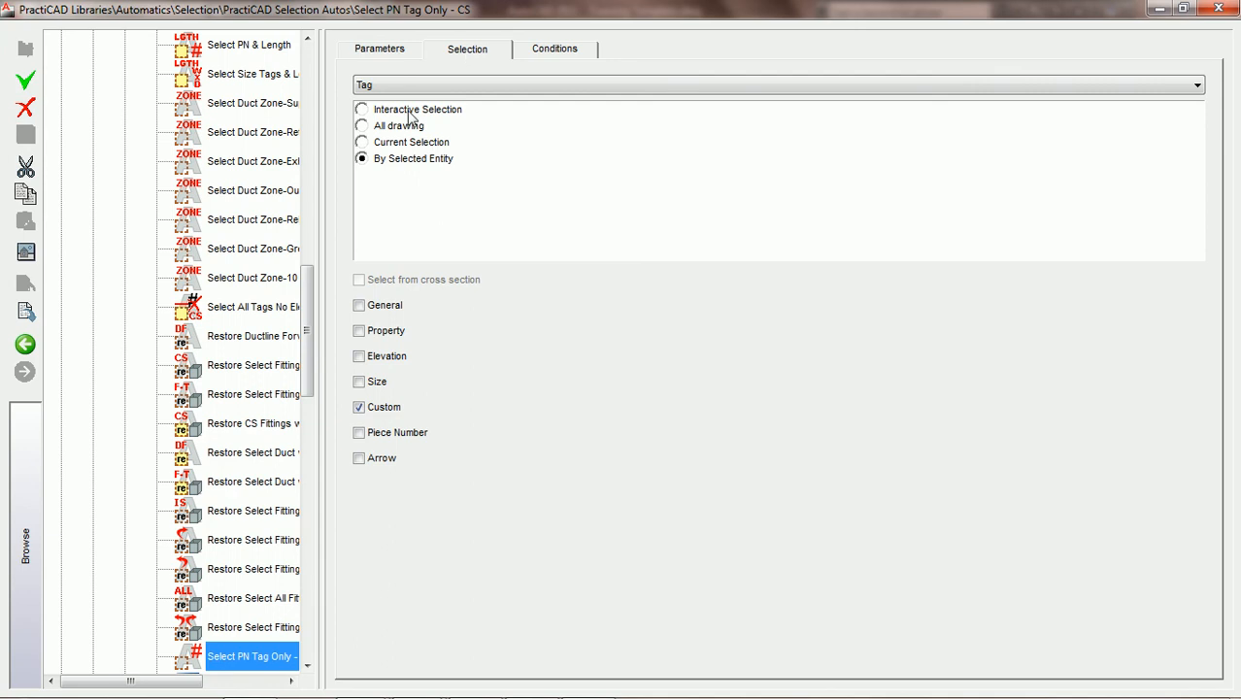
left_click_drag(306, 291, 316, 105)
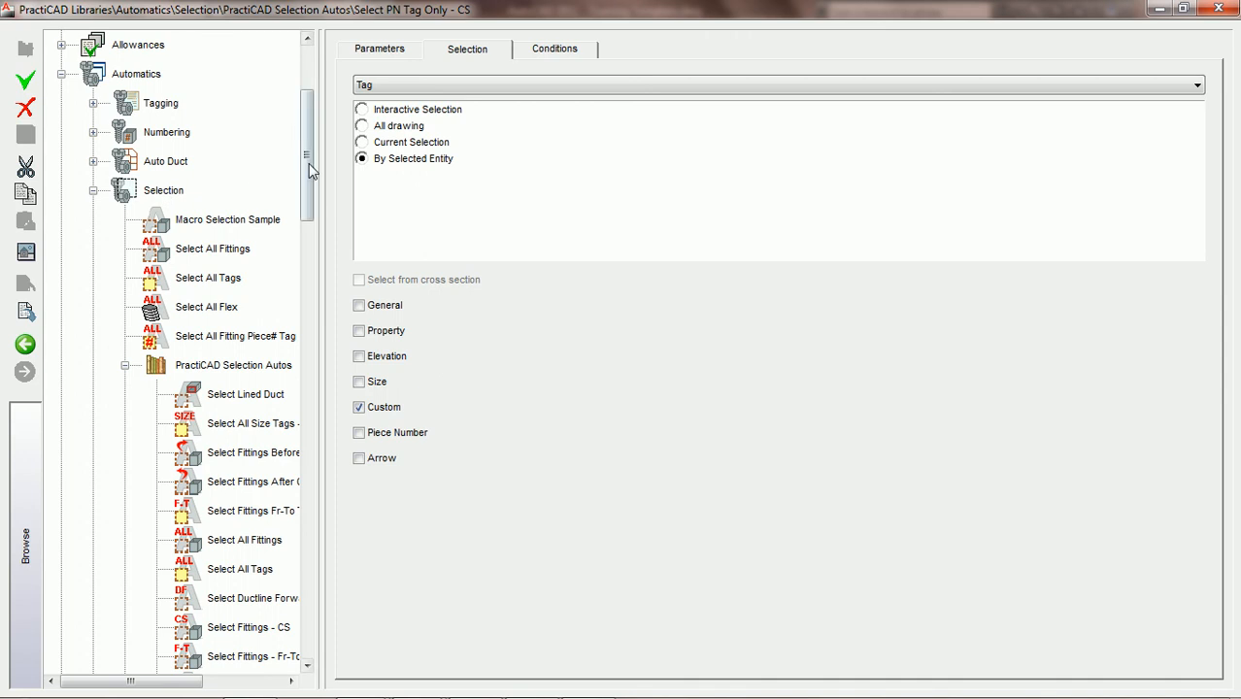
left_click_drag(307, 175, 312, 410)
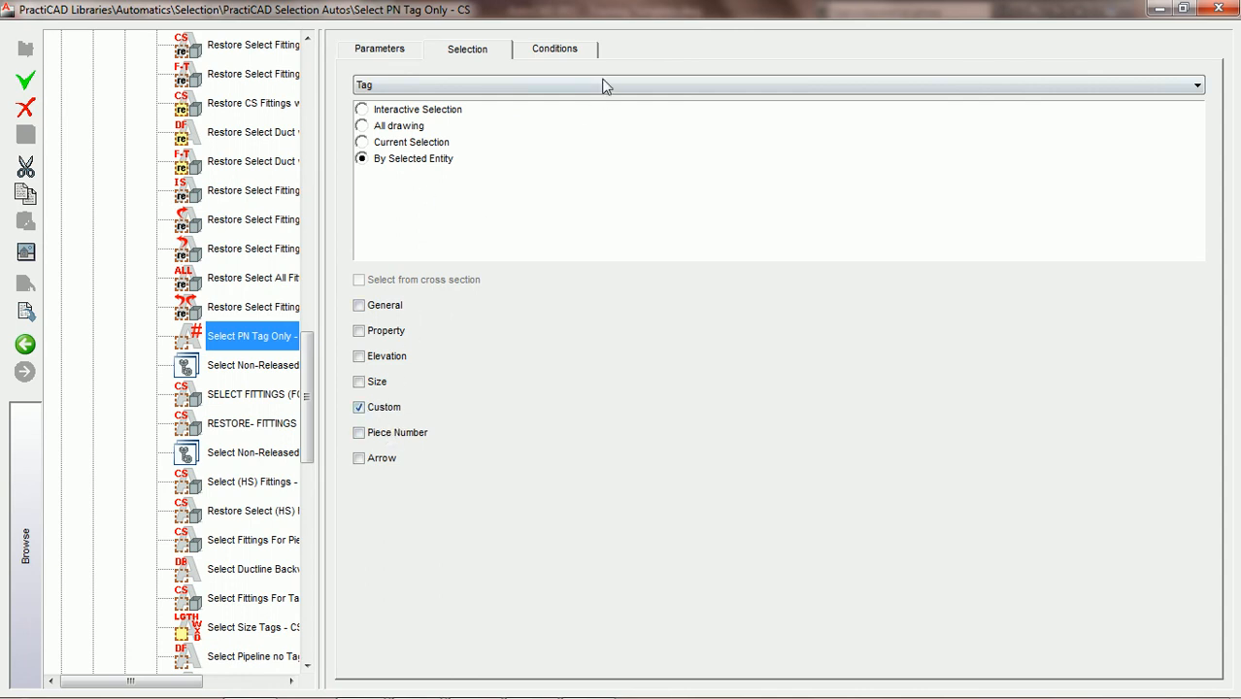
left_click(565, 55)
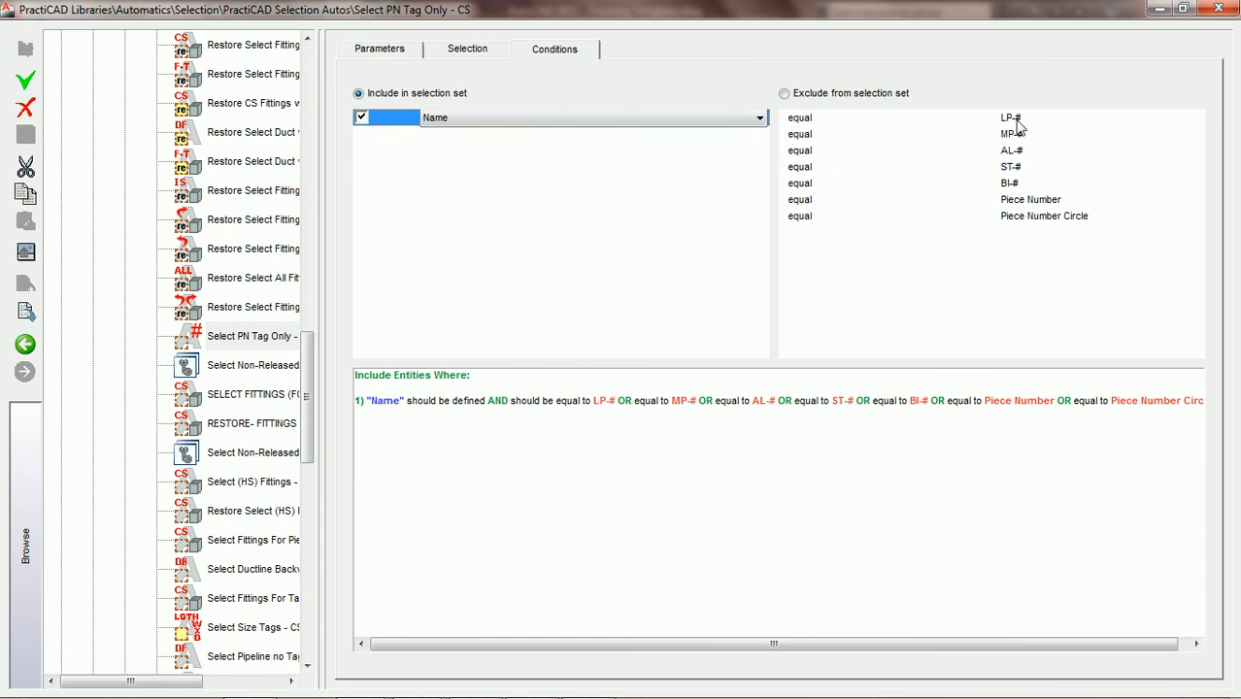
double_click(1021, 218)
left_click(1086, 217)
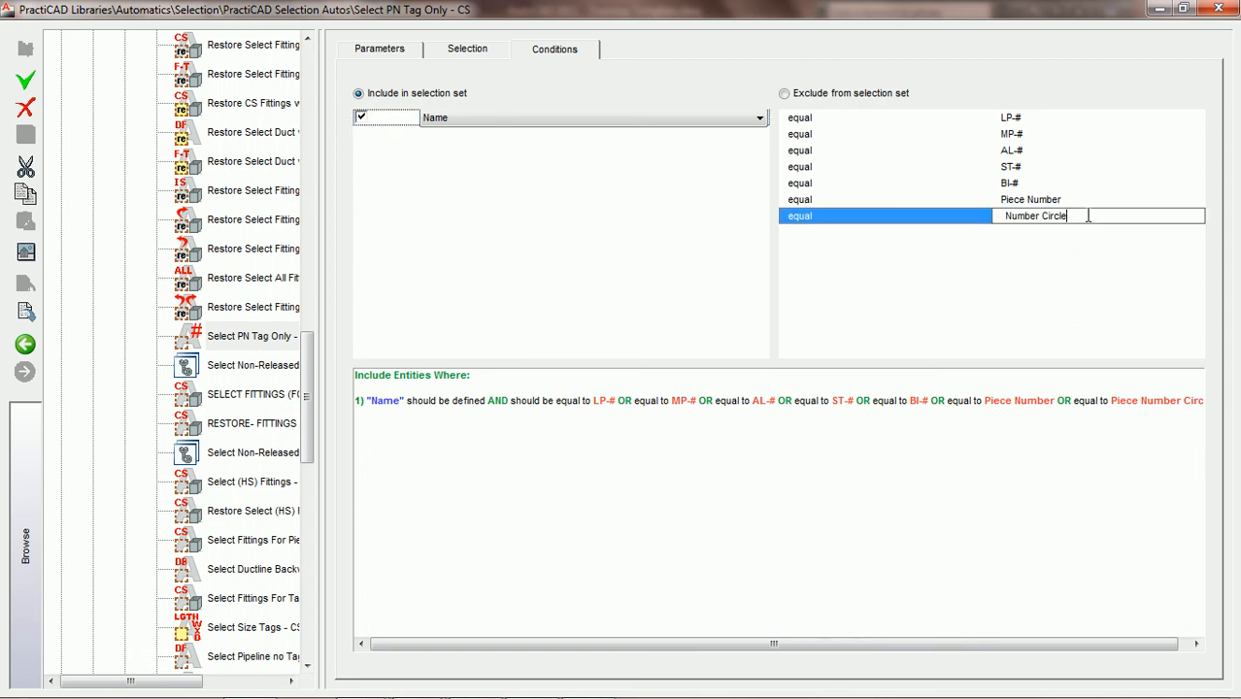
left_click(1068, 233)
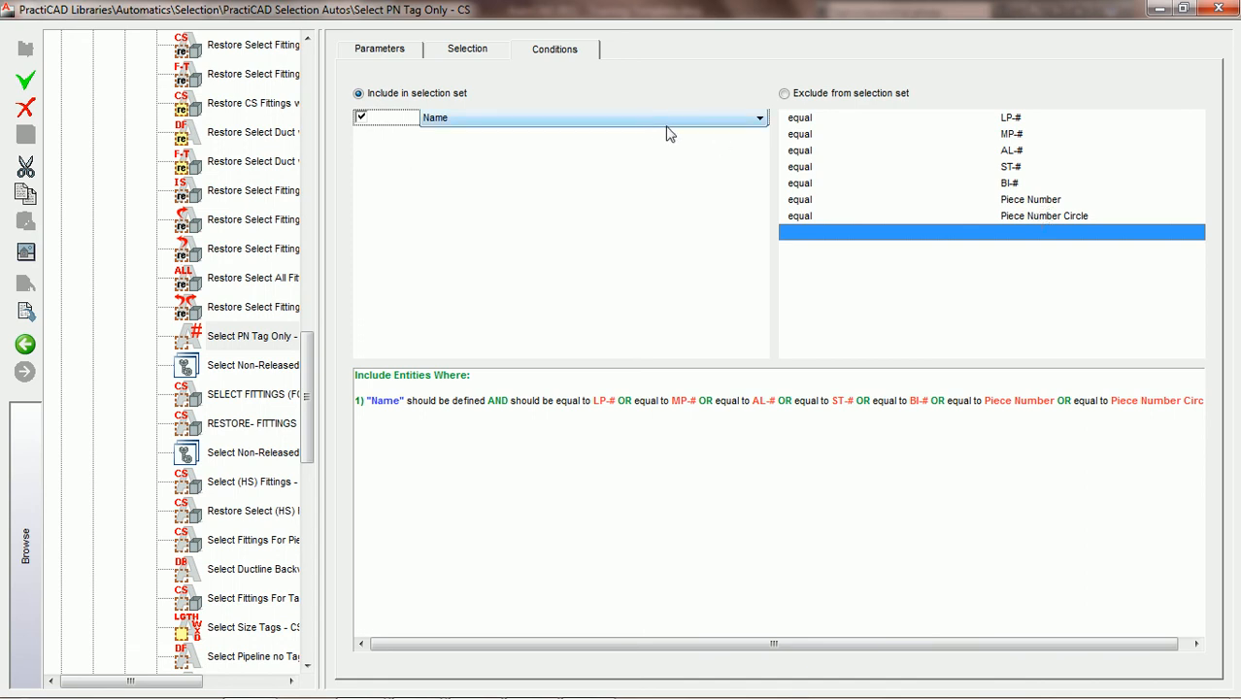
left_click(463, 50)
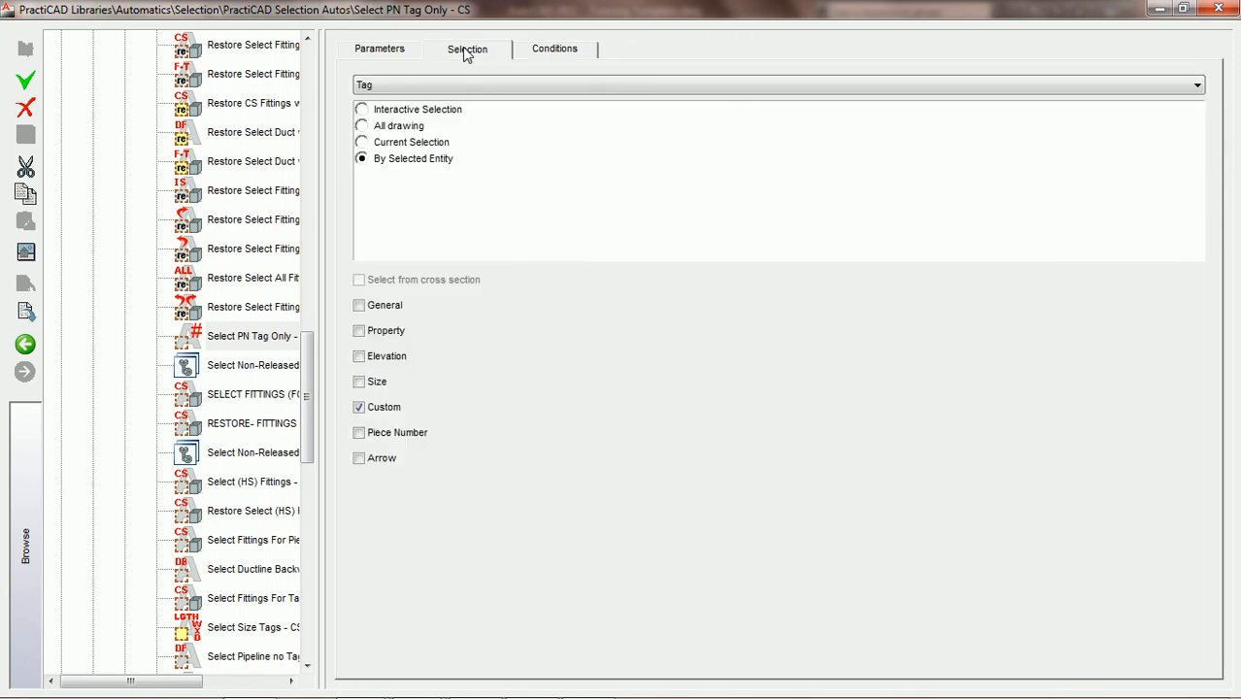
left_click(367, 51)
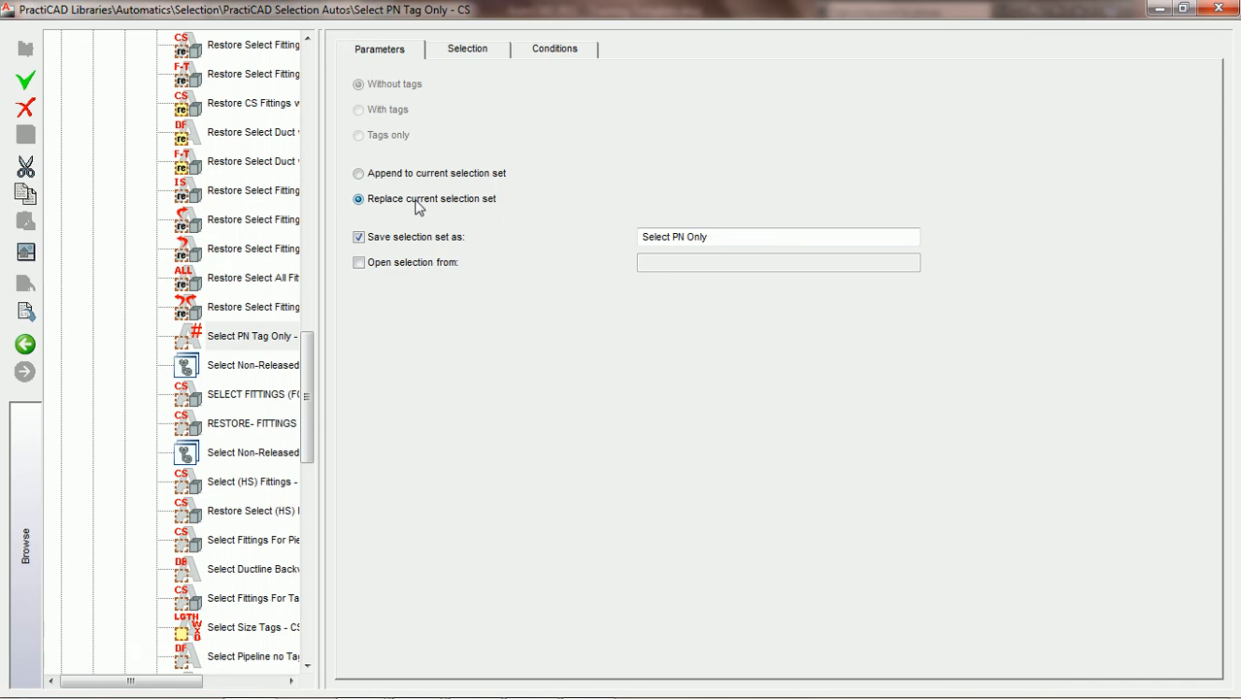
left_click(473, 48)
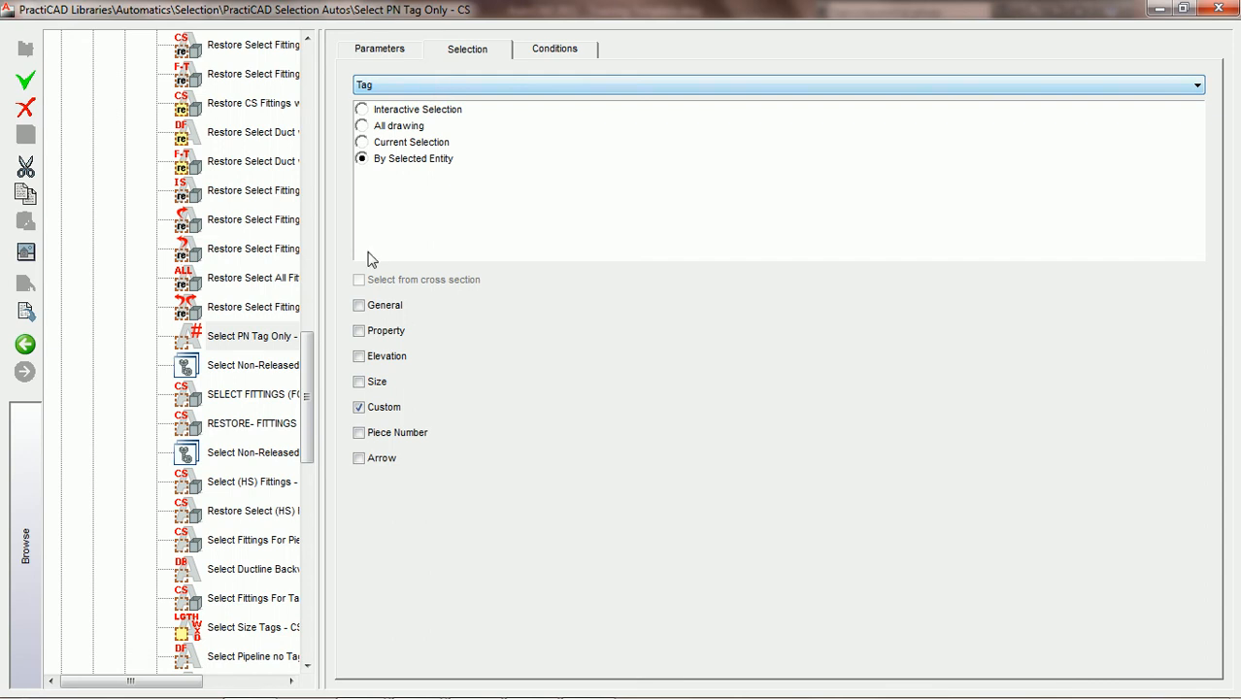
left_click(25, 344)
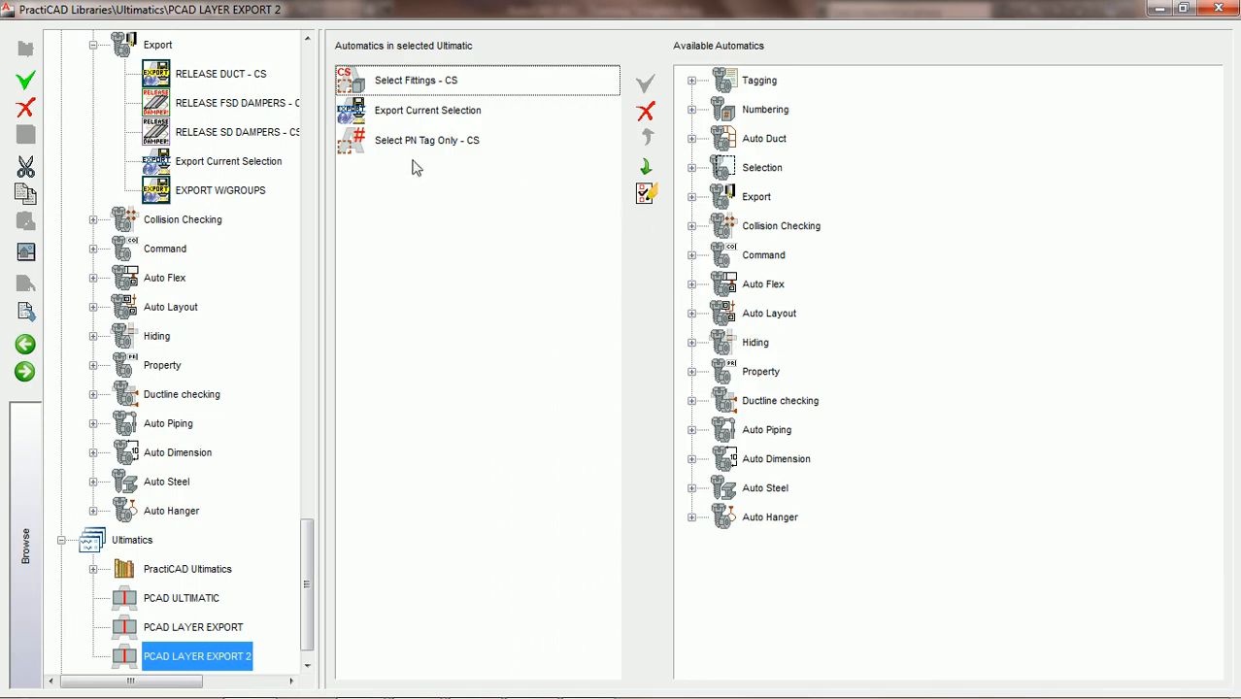
- Add the CHANGE GREEN automatic from the Command category after Select PN Tag Only - CS and open its settings, saving the ultimatic's changes
left_click(454, 141)
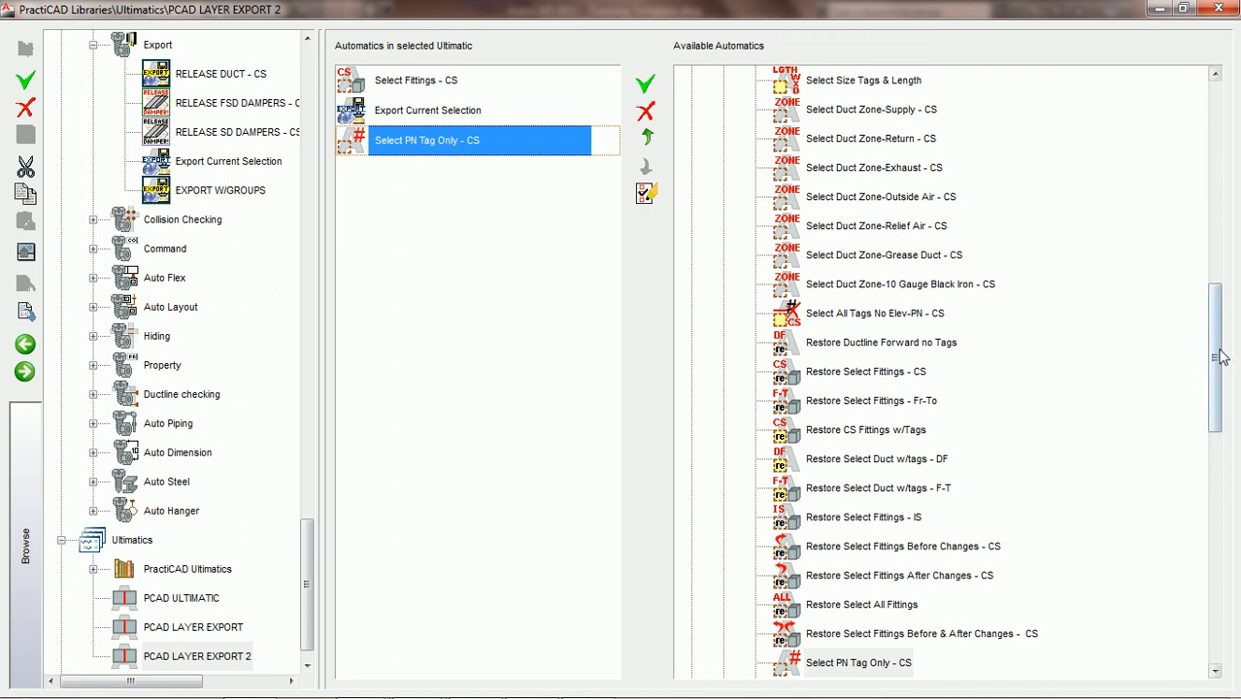
left_click_drag(1214, 357, 1216, 185)
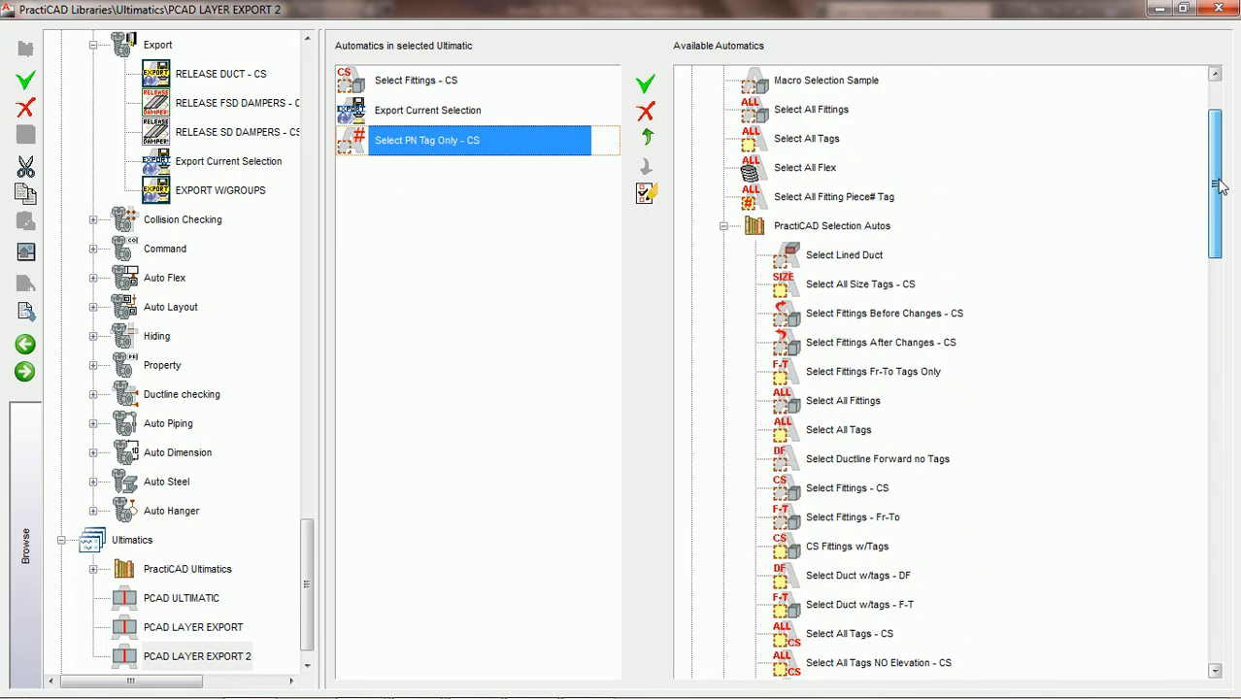
double_click(737, 225)
left_click(691, 80)
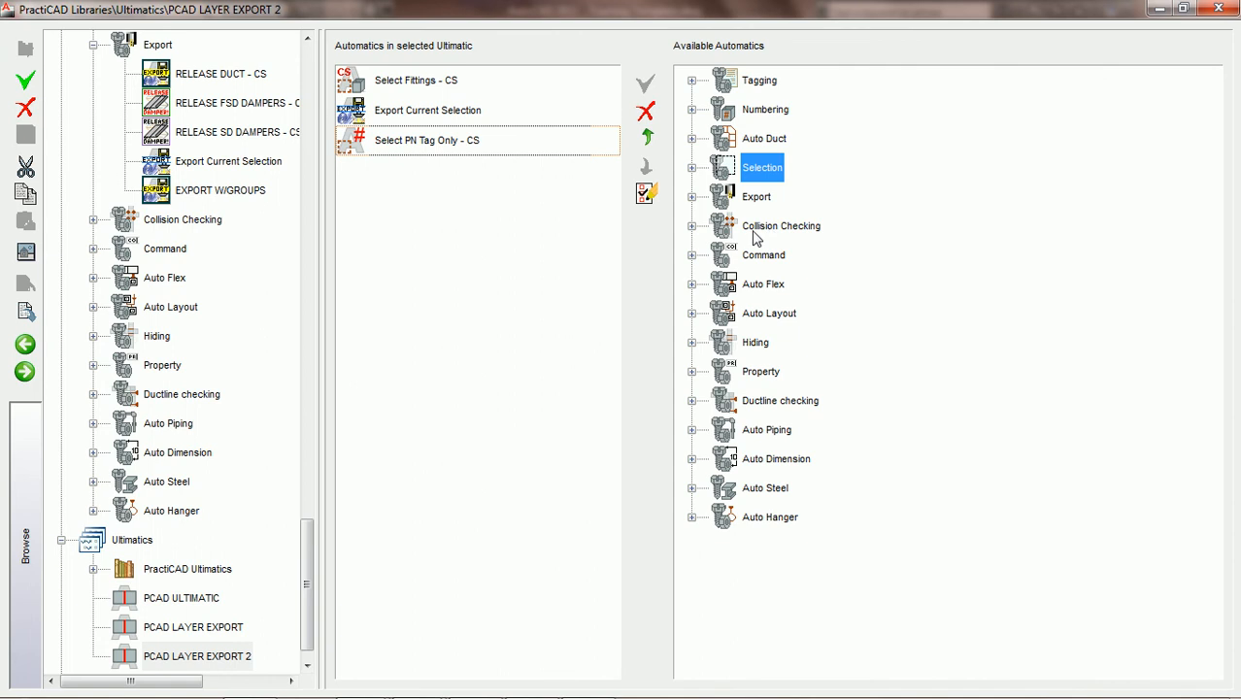
left_click(692, 256)
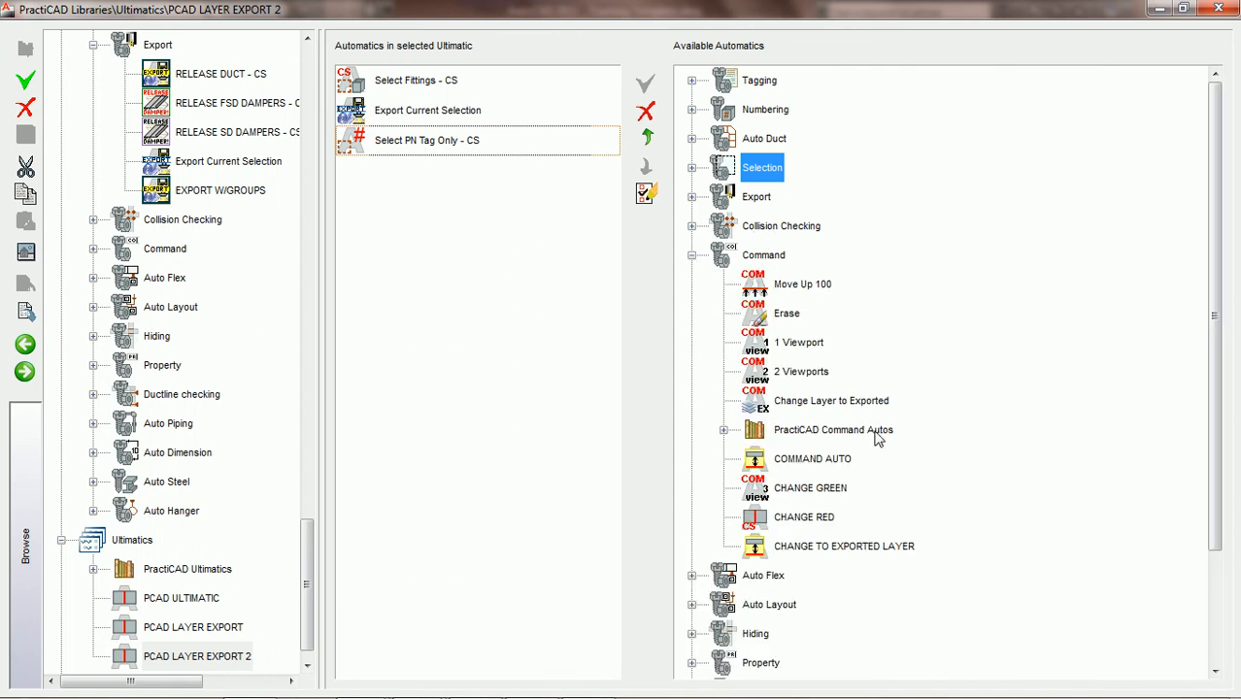
left_click(812, 489)
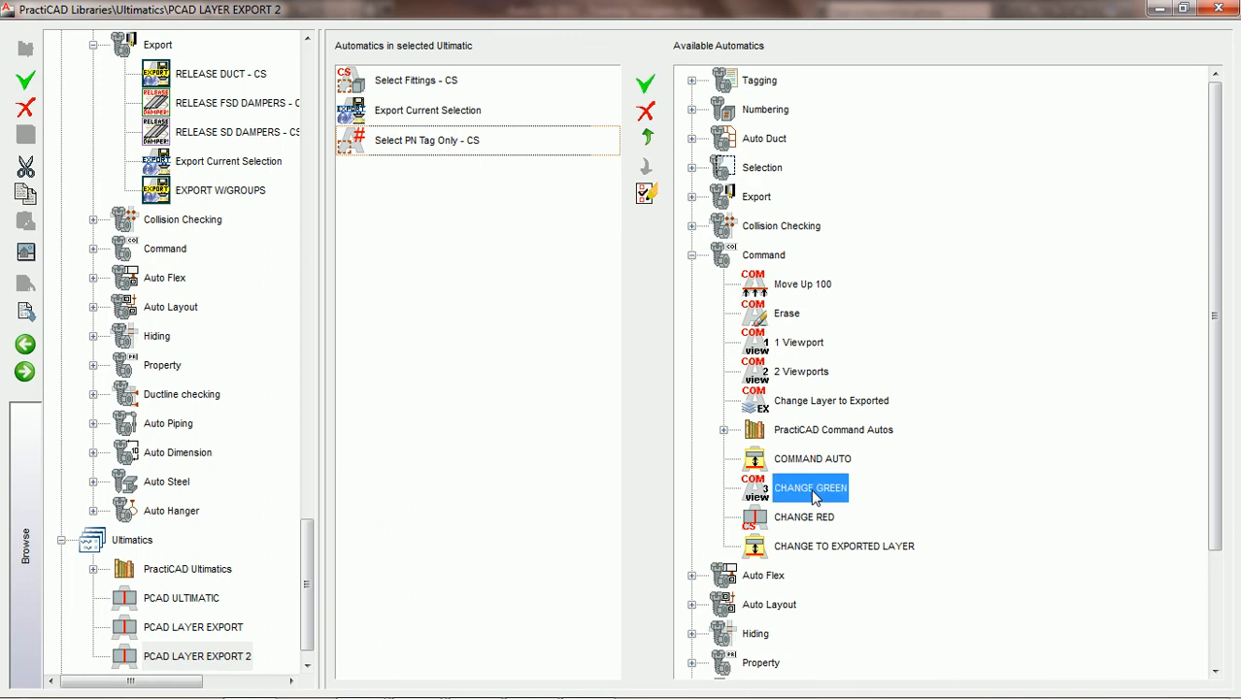
left_click(644, 84)
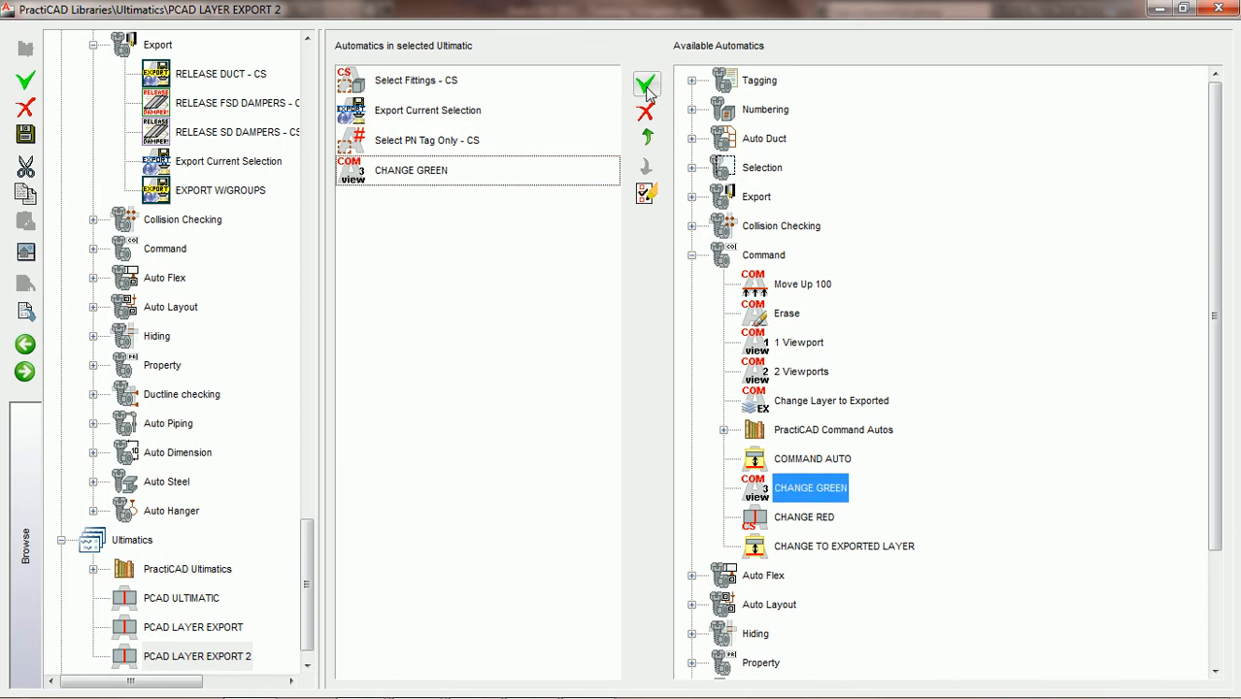
left_click(648, 193)
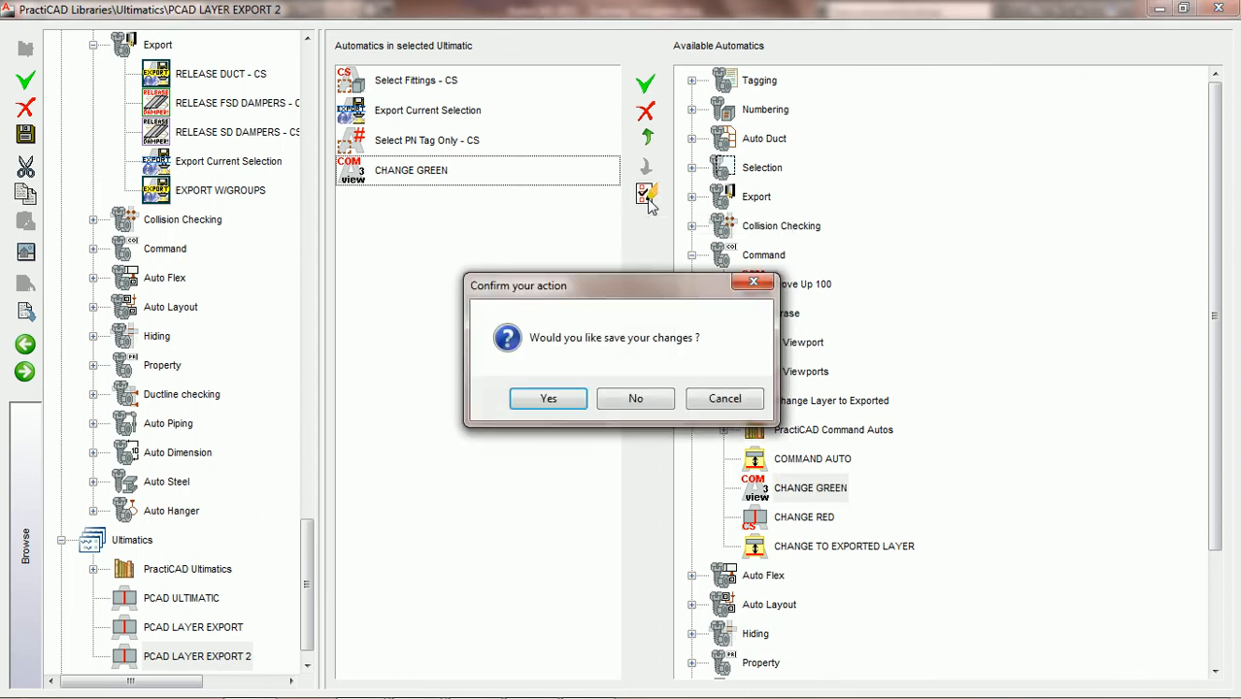
left_click(549, 397)
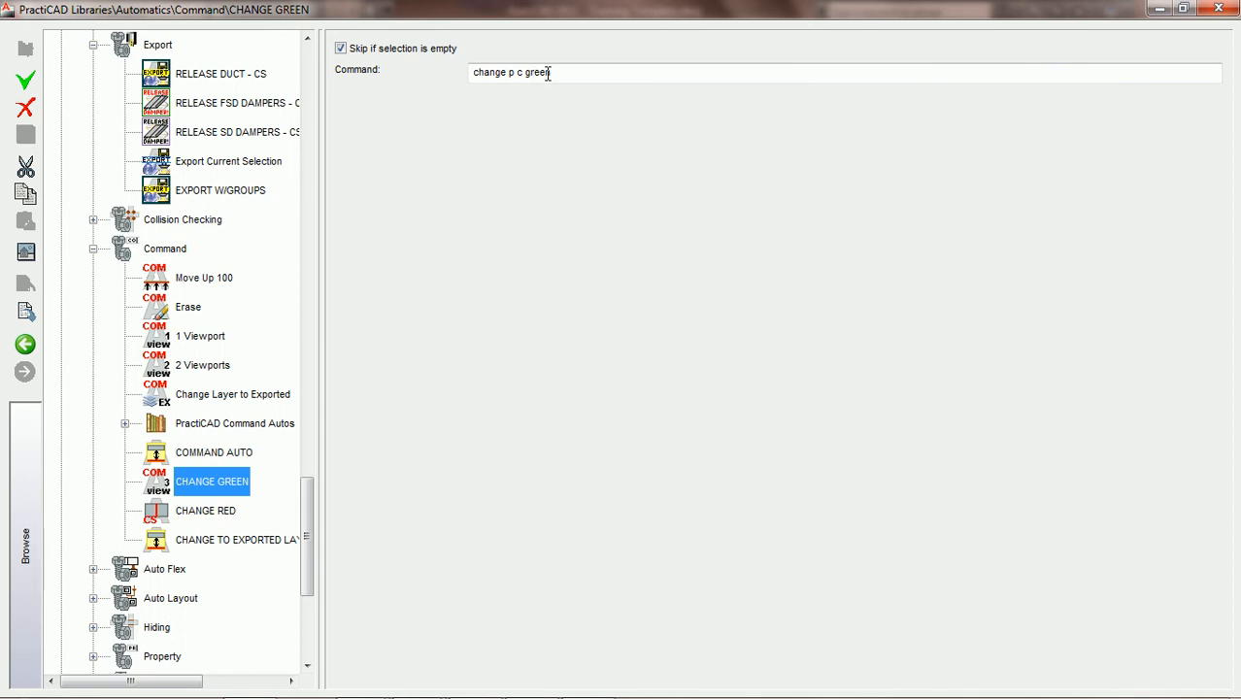
- Return to the PCAD LAYER EXPORT 2 ultimatic, review its sequence of automatics from Select Fittings - CS to CHANGE GREEN, and close the libraries
left_click(28, 347)
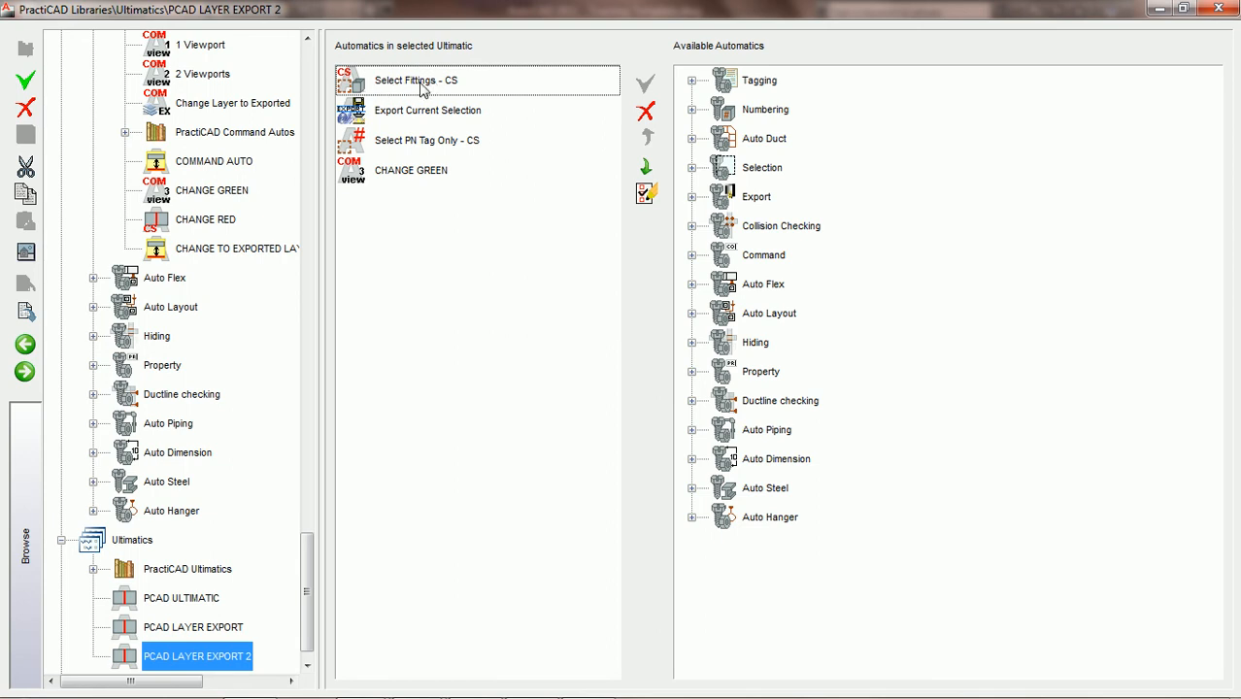
left_click(378, 114)
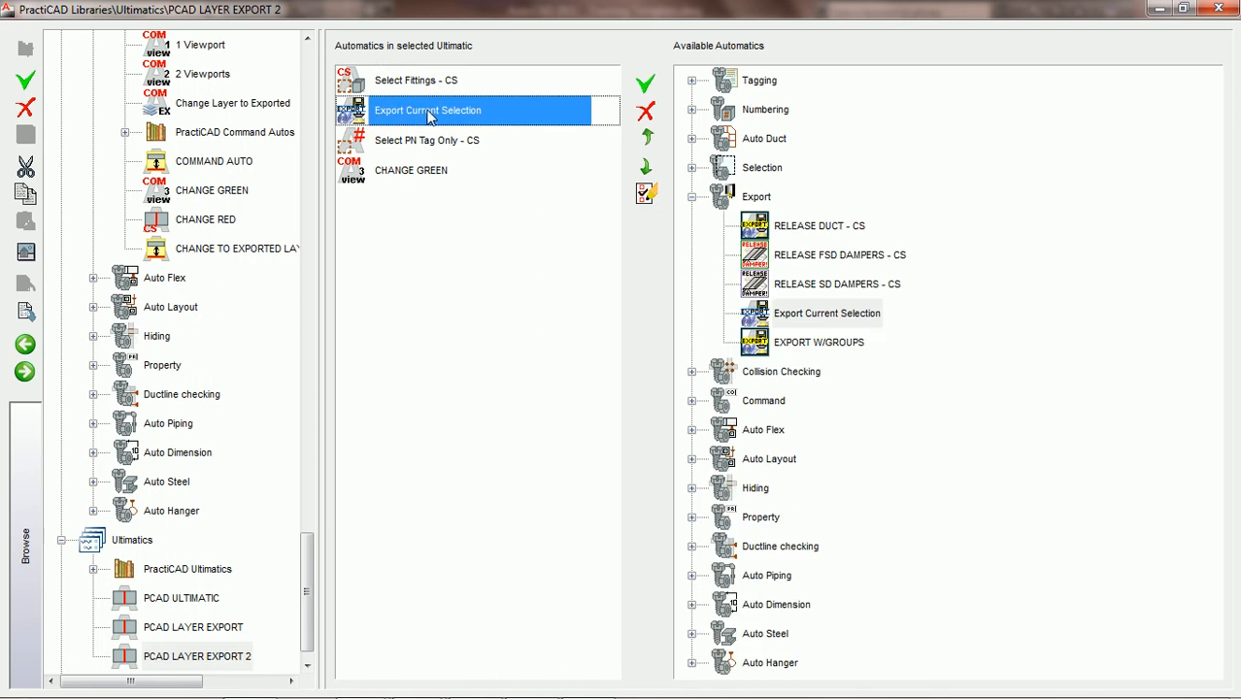
left_click(435, 149)
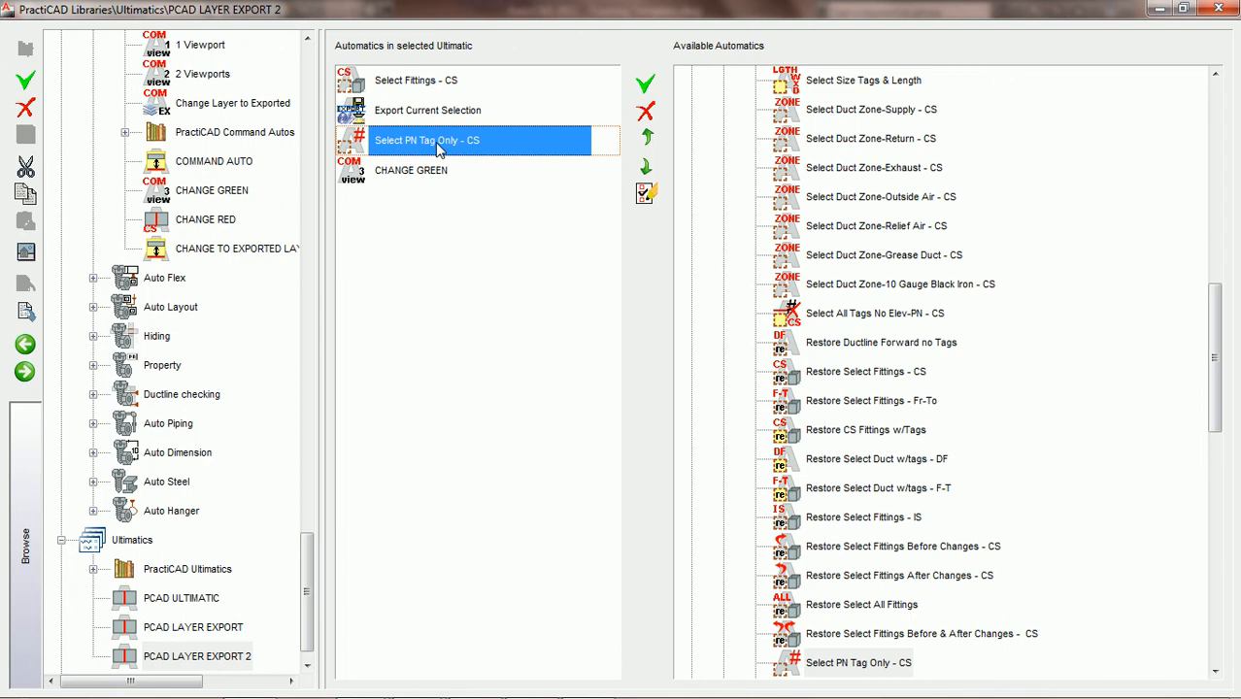
left_click(415, 175)
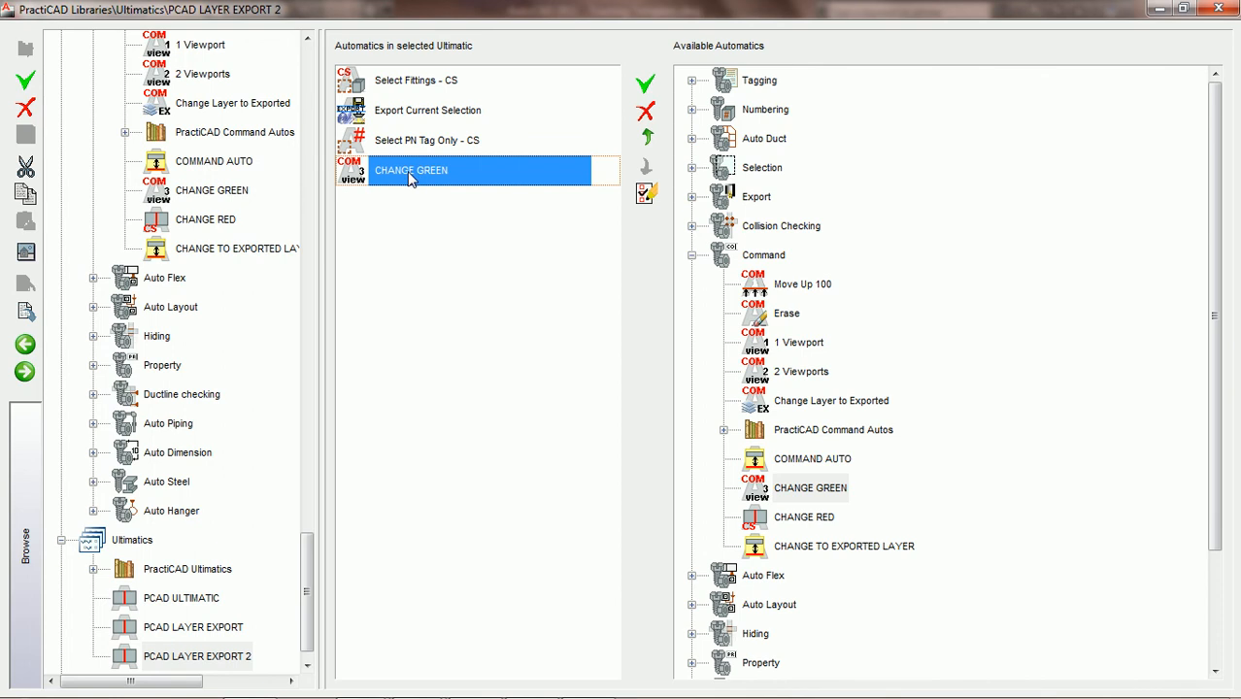
scroll(307, 592, "down", 1)
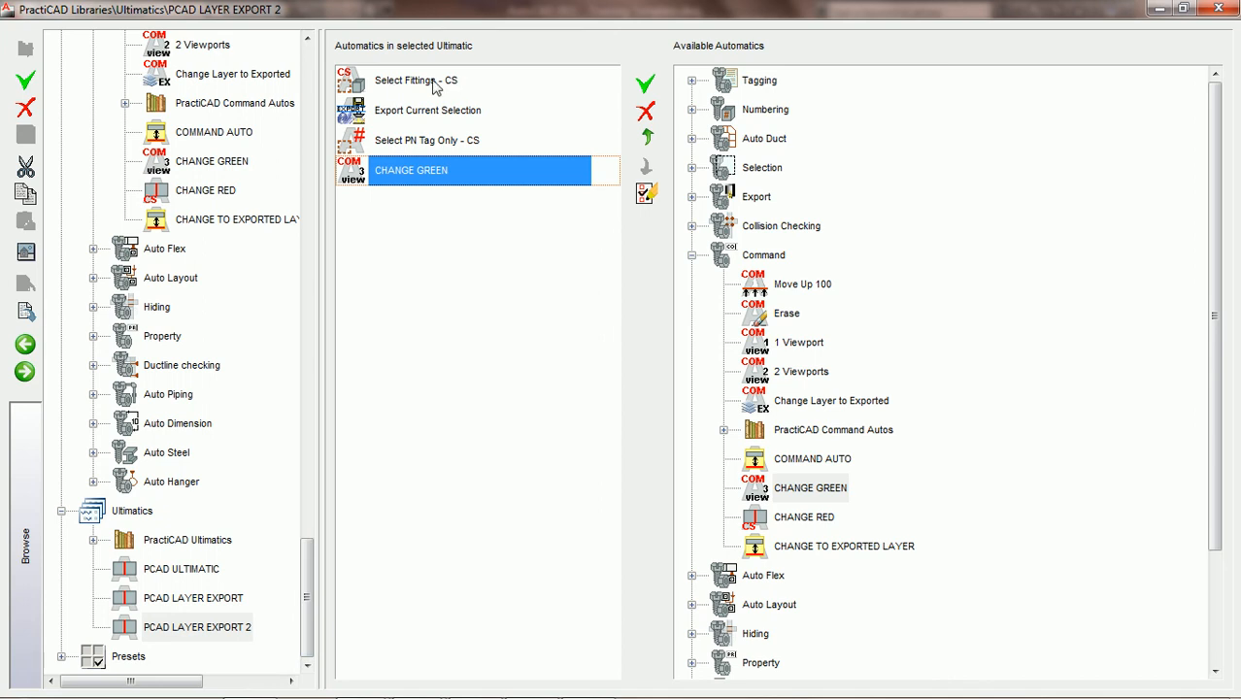
left_click(185, 633)
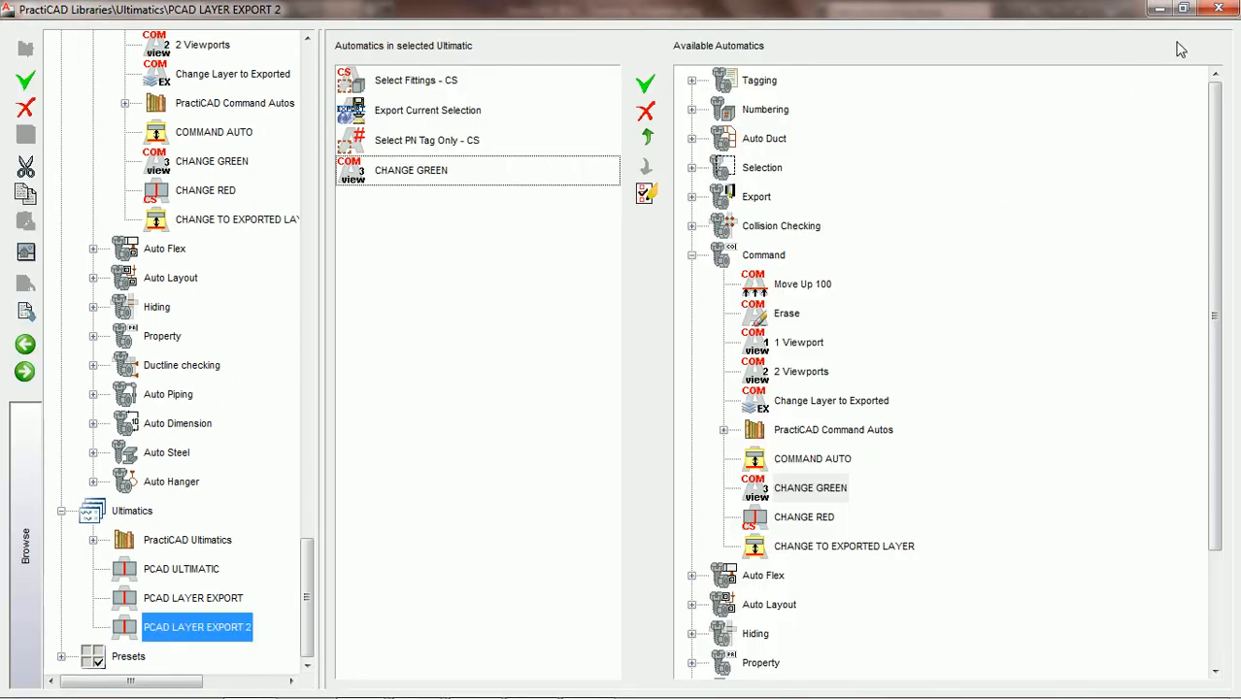
left_click(1216, 11)
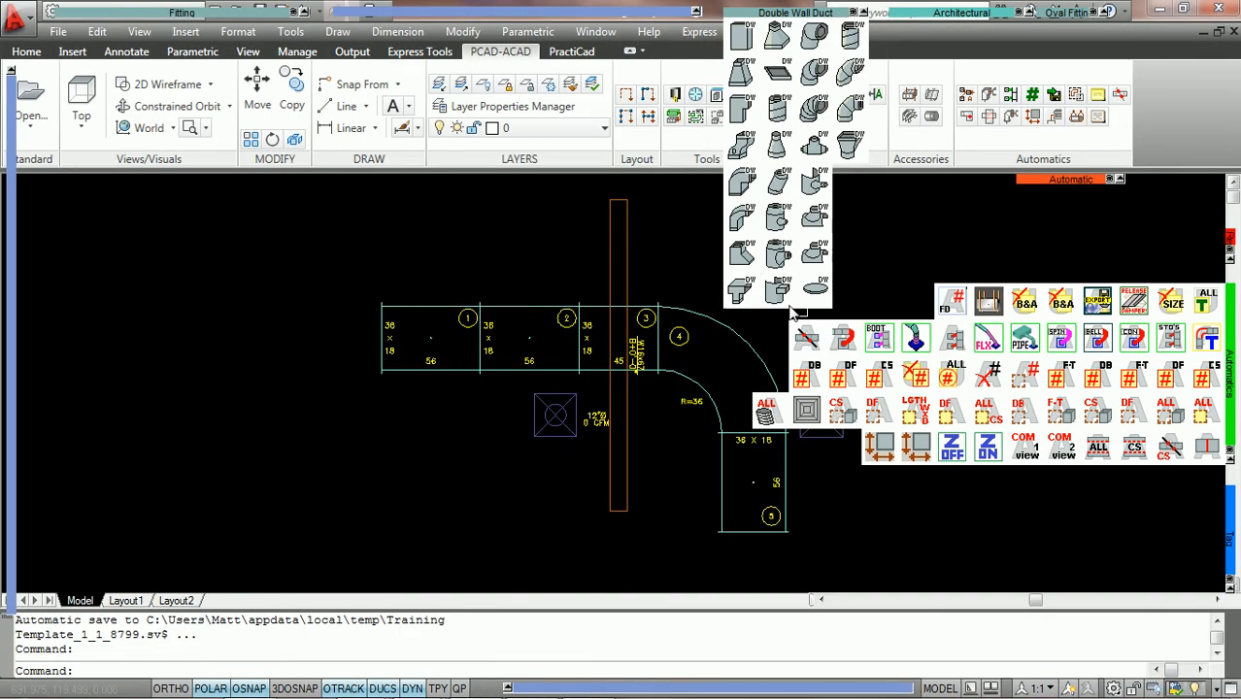
- Select the whole duct run with its tags, beam and diffusers using a crossing window, and run the PCAD LAYER EXPORT 2 ultimatic
left_click(914, 531)
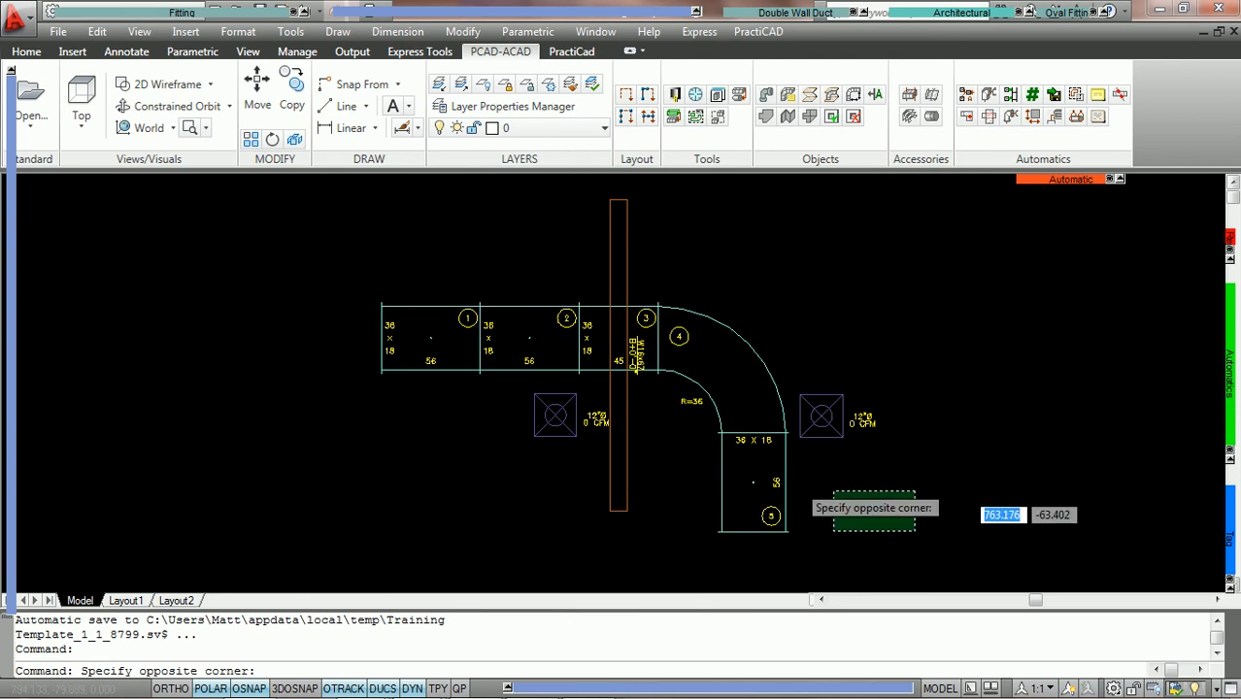
left_click(362, 193)
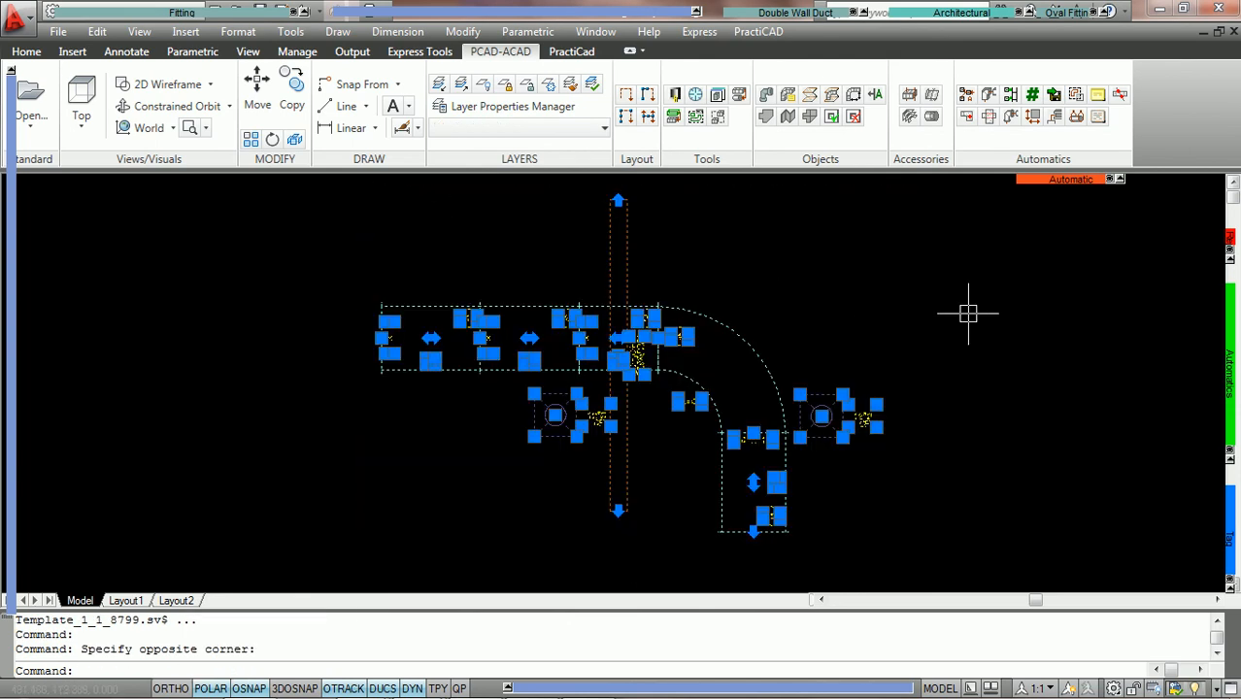
mouse_move(1051, 187)
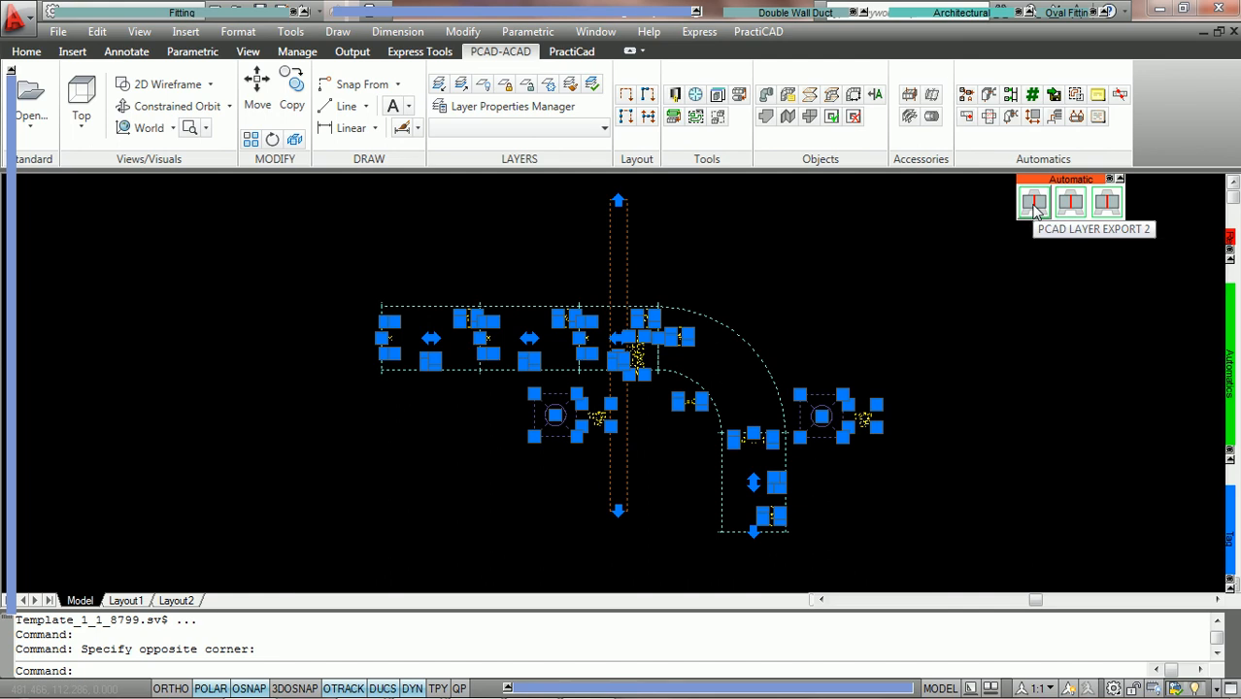
left_click(1033, 204)
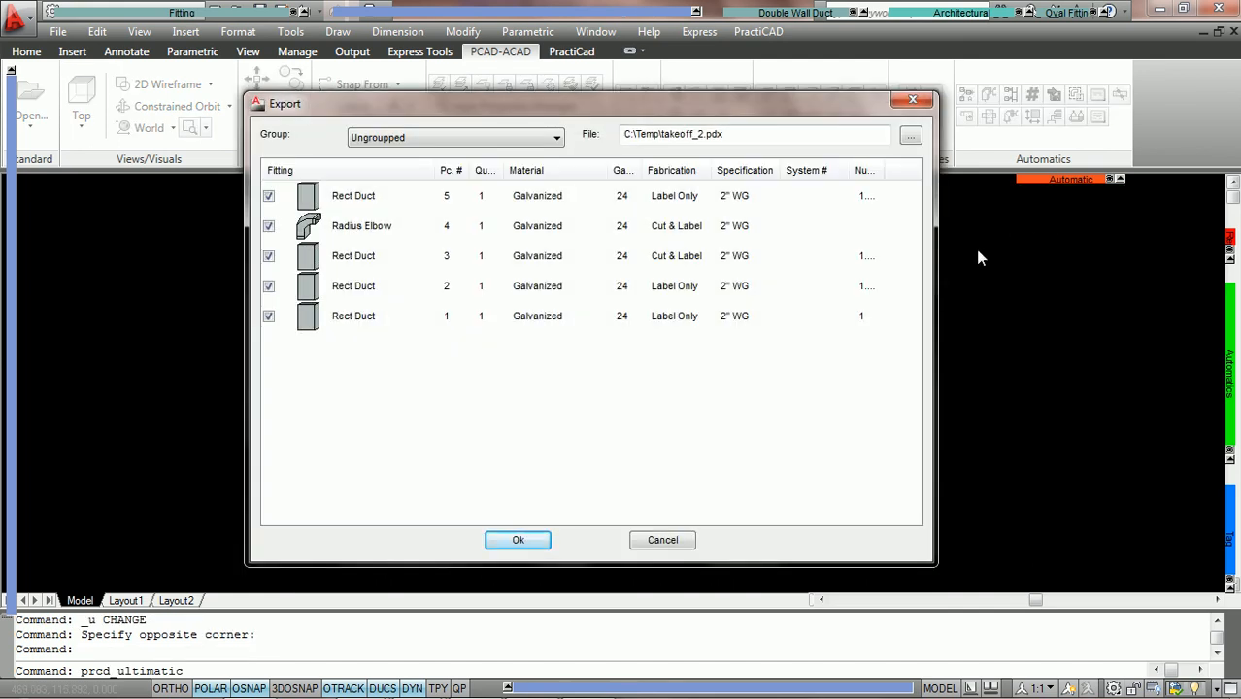
- Keep the export group as Ungroupped and export all the listed fittings to C:\Temp\takeoff_2.pdx
mouse_move(607, 107)
left_mouse_down()
mouse_move(611, 497)
mouse_move(608, 109)
left_mouse_up()
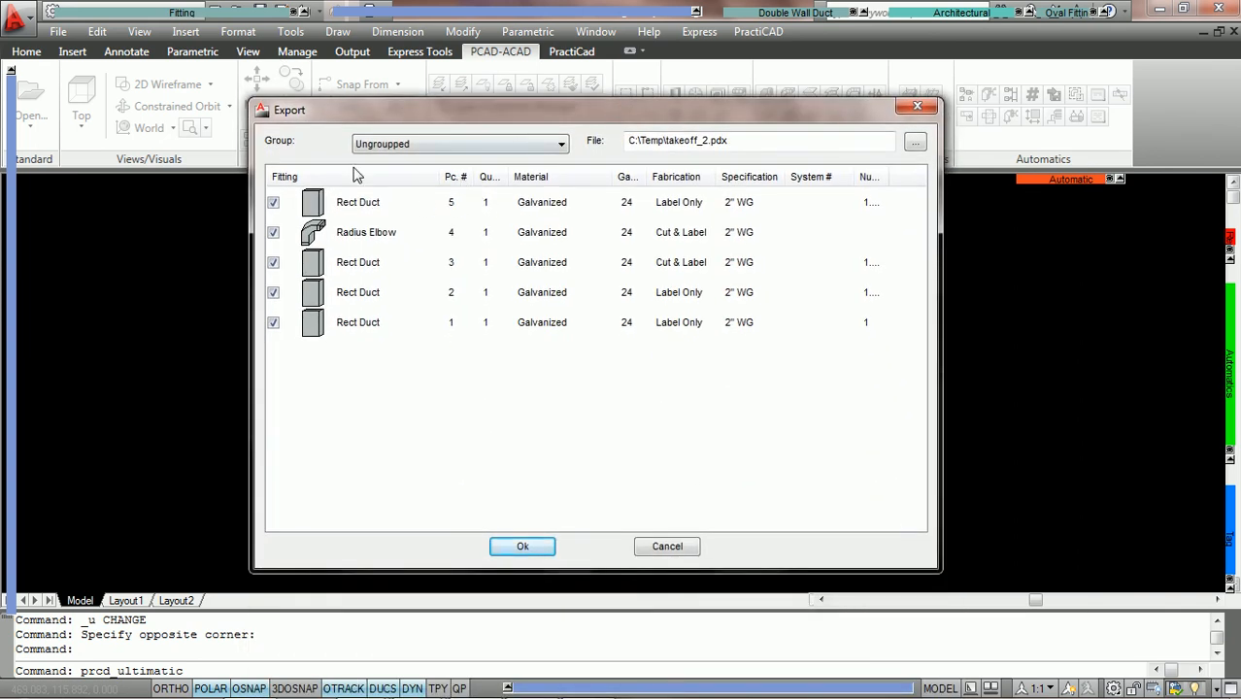
left_click_drag(355, 114, 355, 108)
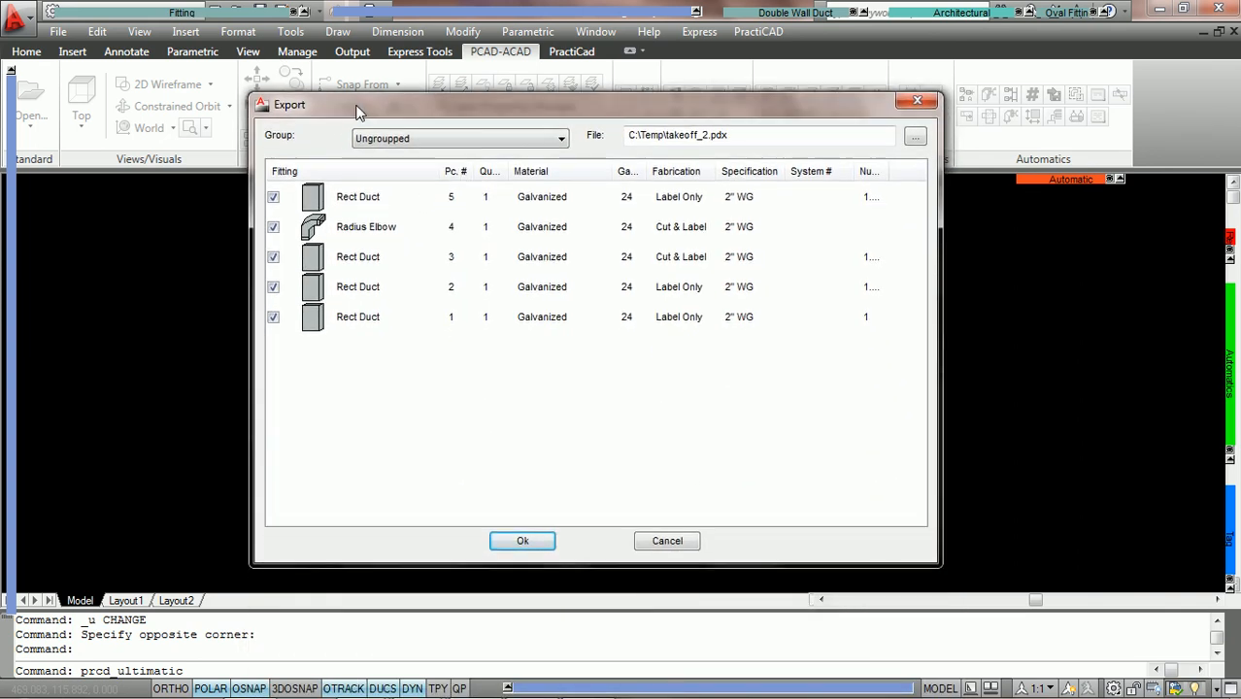
left_click(560, 139)
left_click(560, 155)
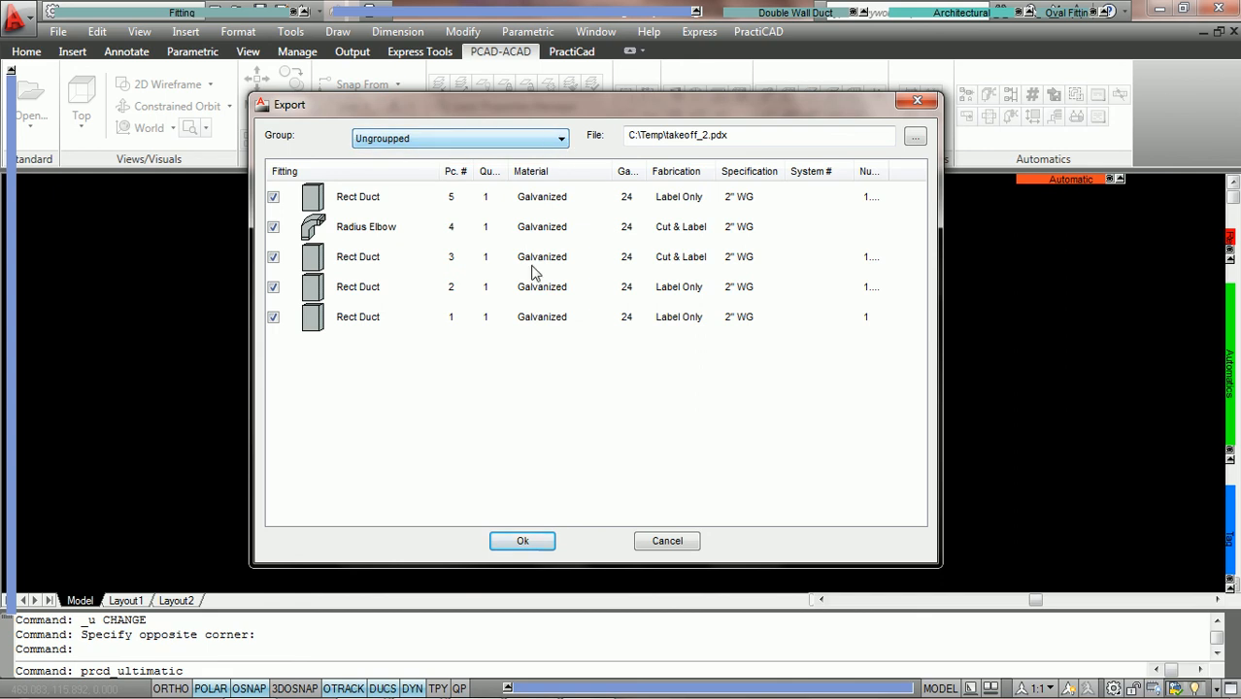
left_click(539, 544)
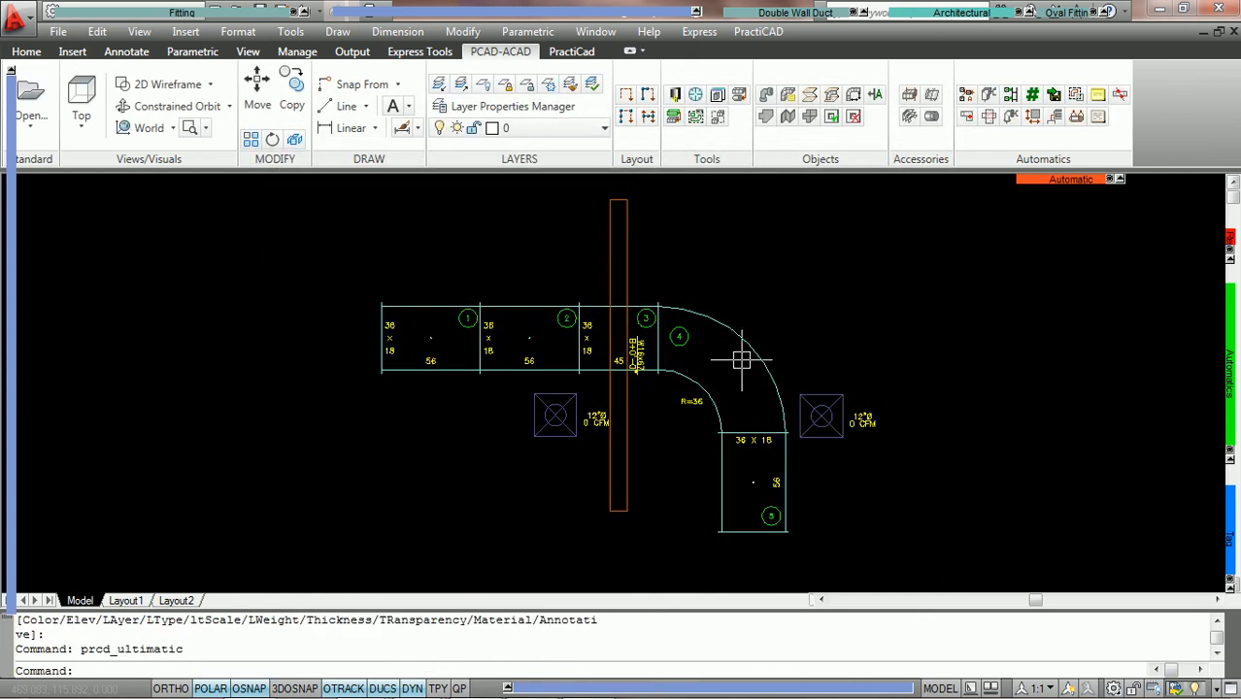
- Examine the colour of the piece number tags along the exported duct run and on the radius elbow
scroll(458, 335, "up", 1)
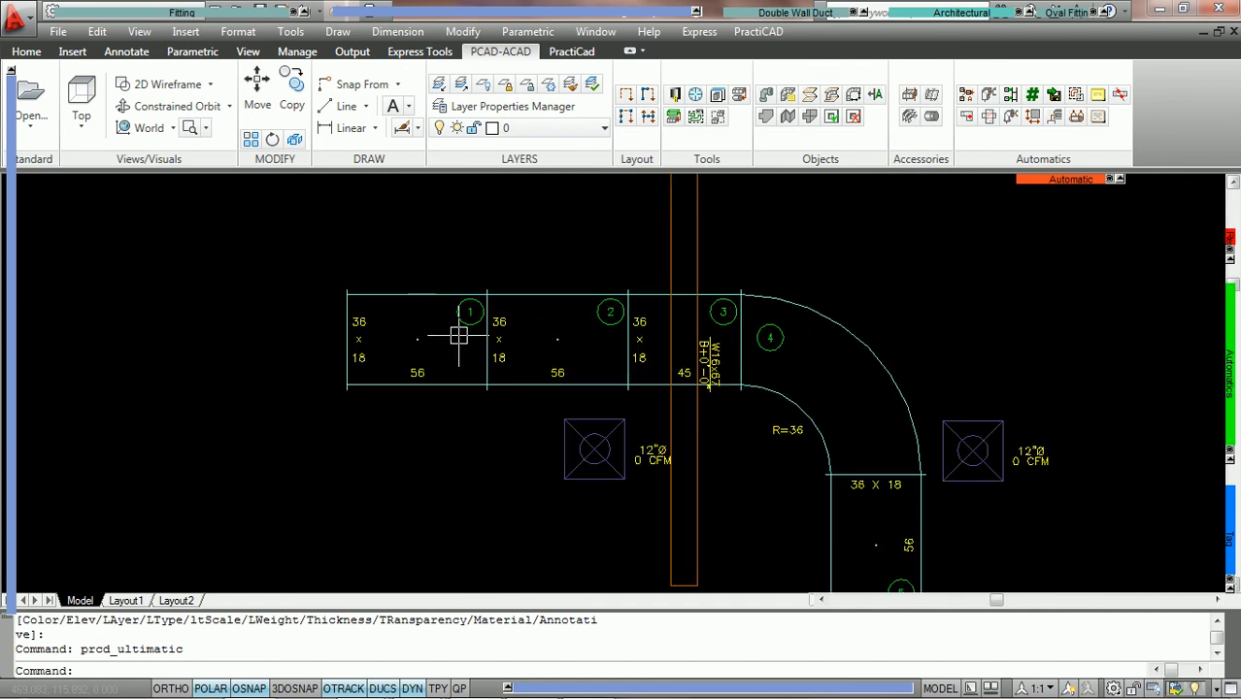
mouse_move(823, 389)
middle_mouse_down()
mouse_move(679, 299)
mouse_move(705, 332)
middle_mouse_up()
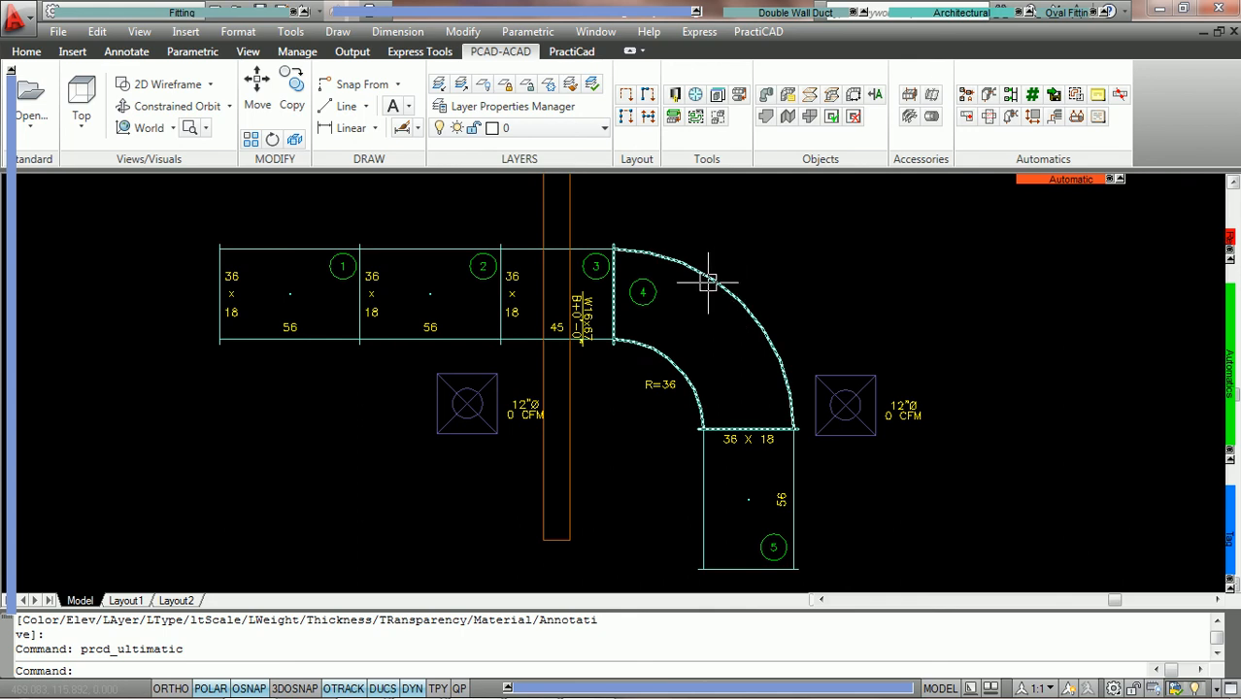
mouse_move(707, 280)
mouse_move(653, 288)
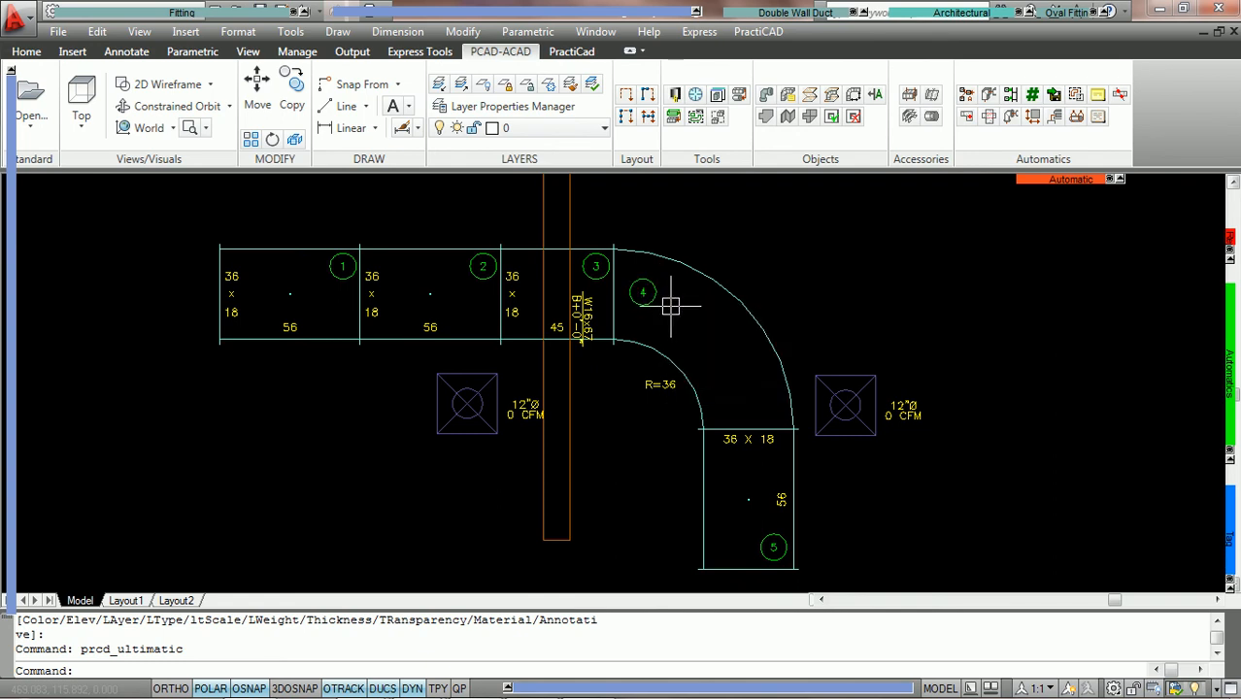
scroll(671, 308, "down", 2)
scroll(671, 307, "up", 2)
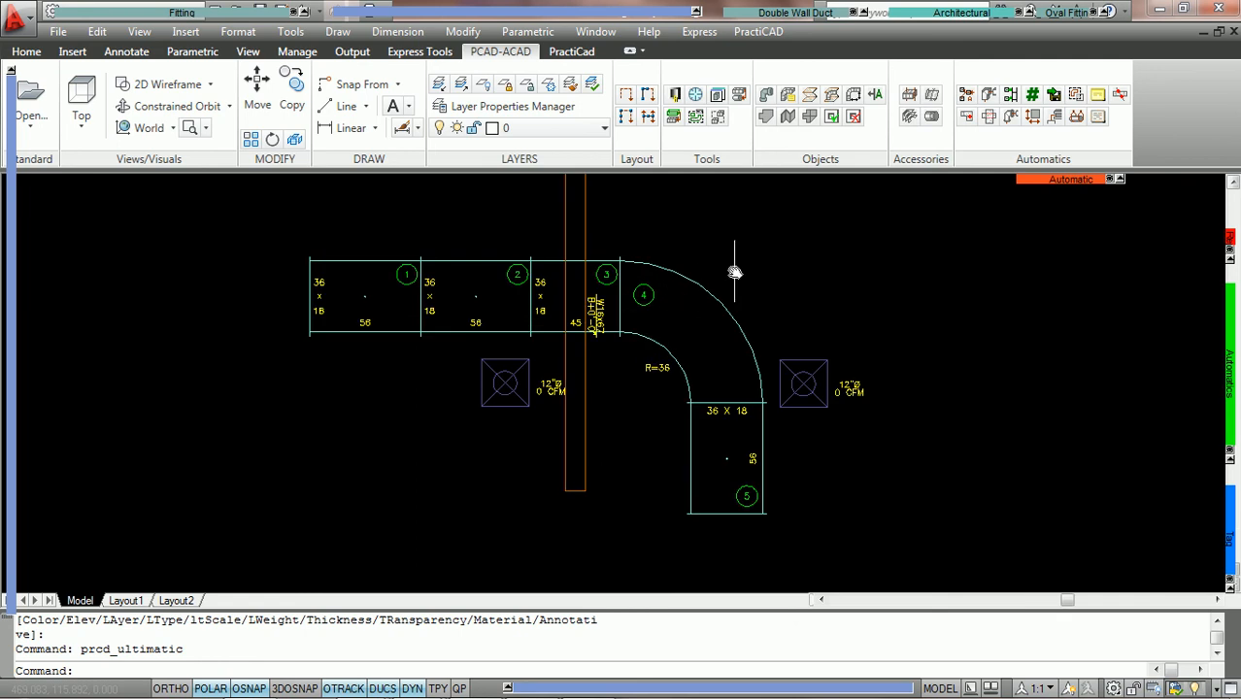
scroll(742, 308, "up", 1)
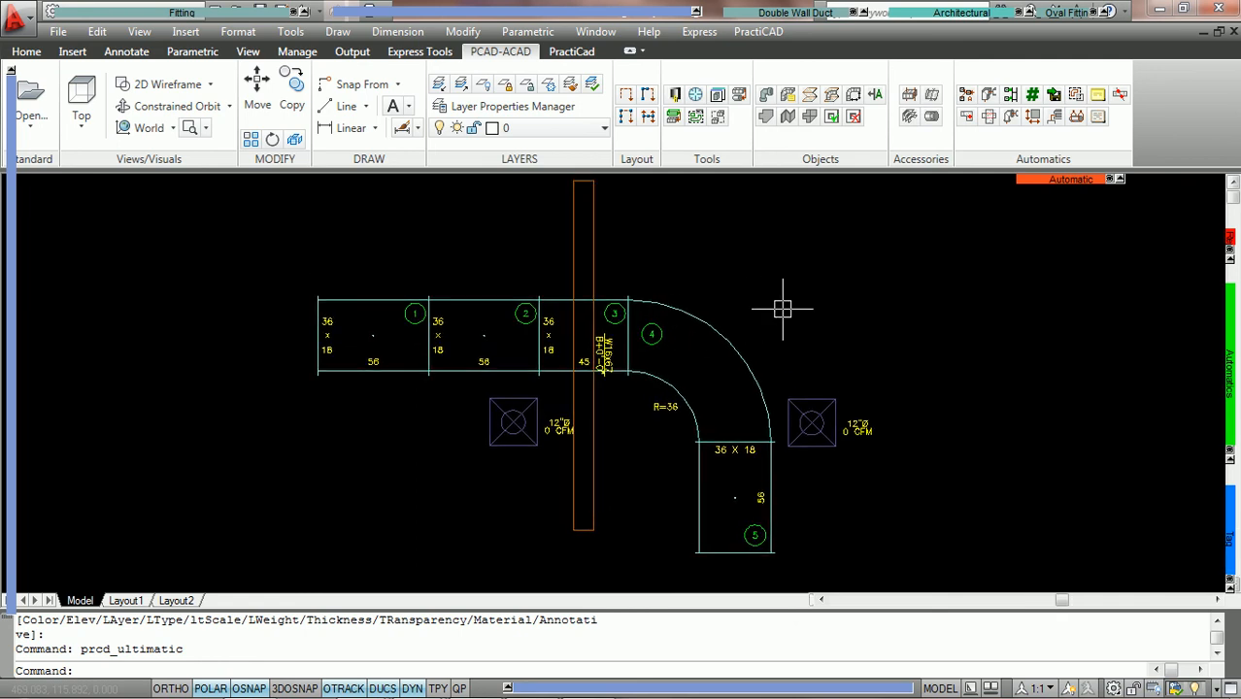